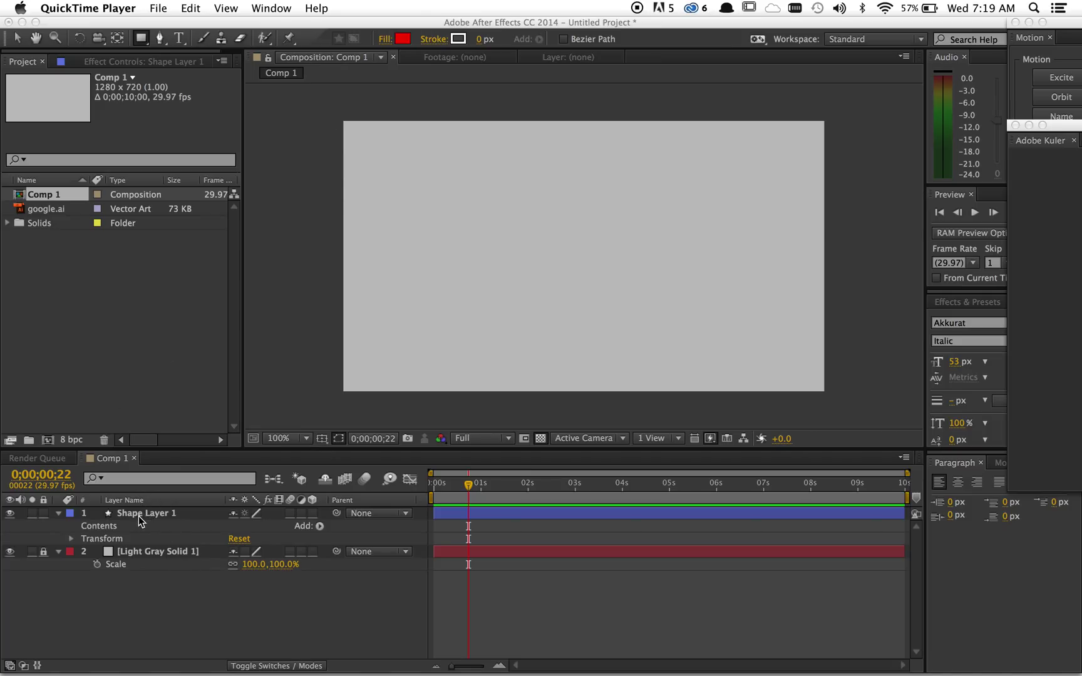
# Step: Delete Shape Layer 1 so only Light Gray Solid 1 remains in Comp 1
pyautogui.click(140, 514)
pyautogui.press('Delete')
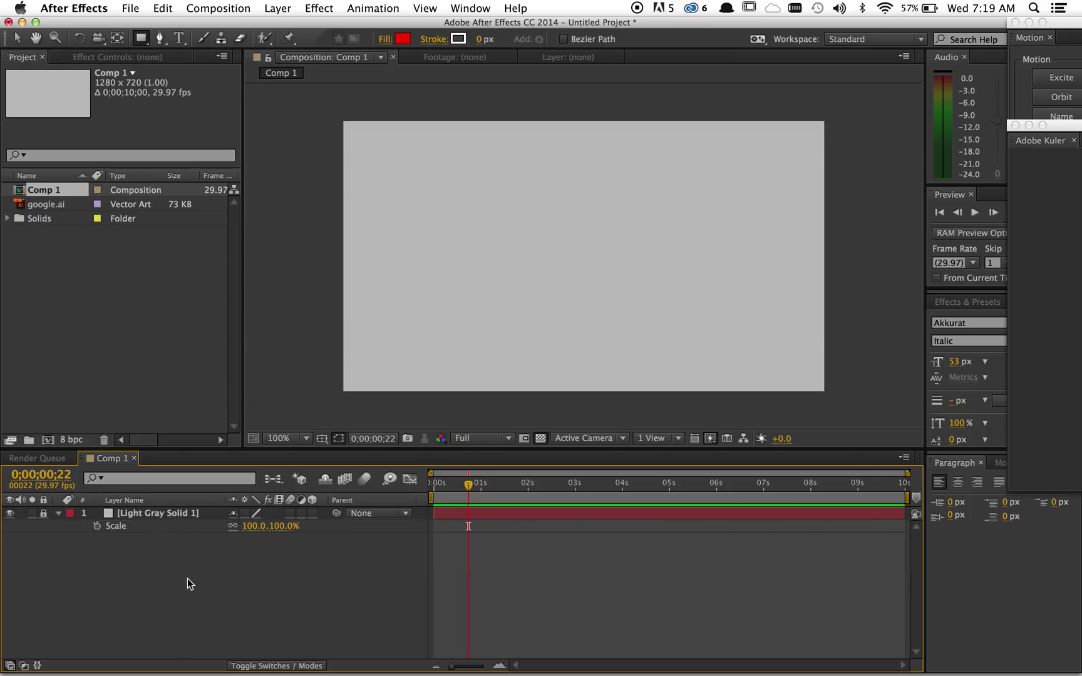
# Step: Draw a rectangle with blue 422CEF fill left of the comp centre
pyautogui.click(141, 39)
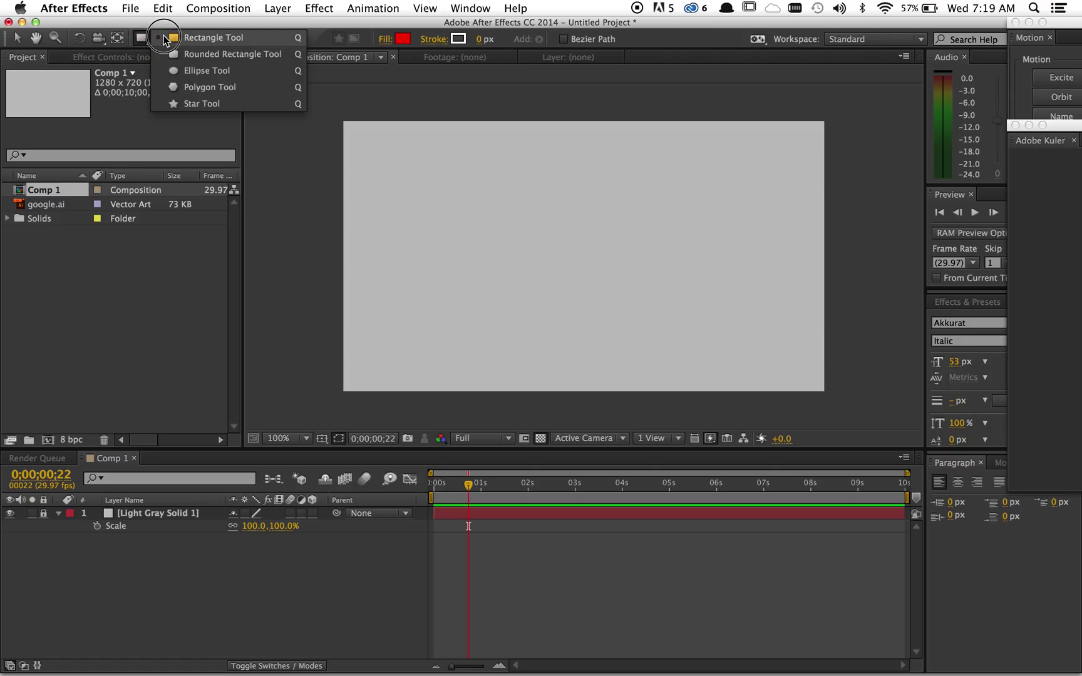
pyautogui.click(193, 39)
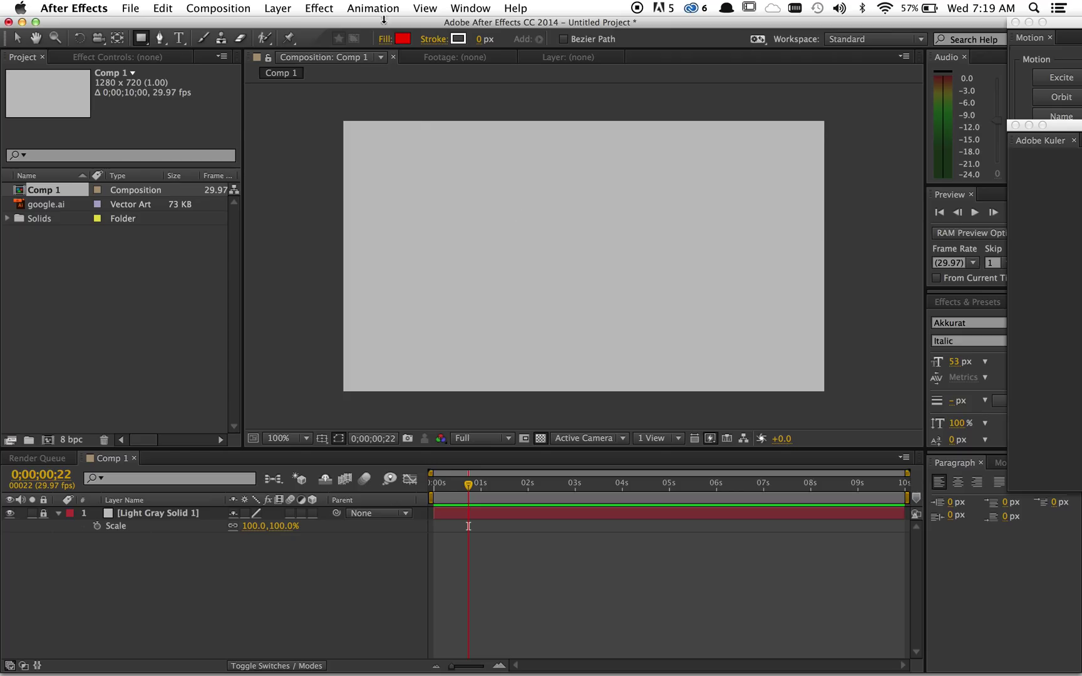
pyautogui.click(402, 38)
pyautogui.click(145, 150)
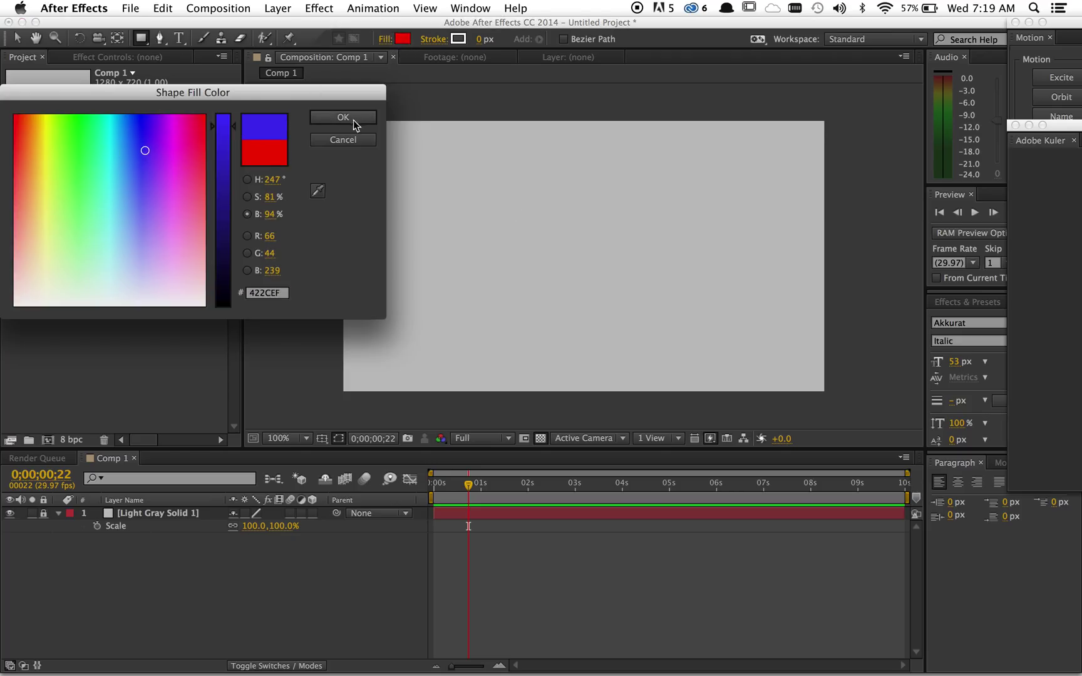
pyautogui.click(331, 119)
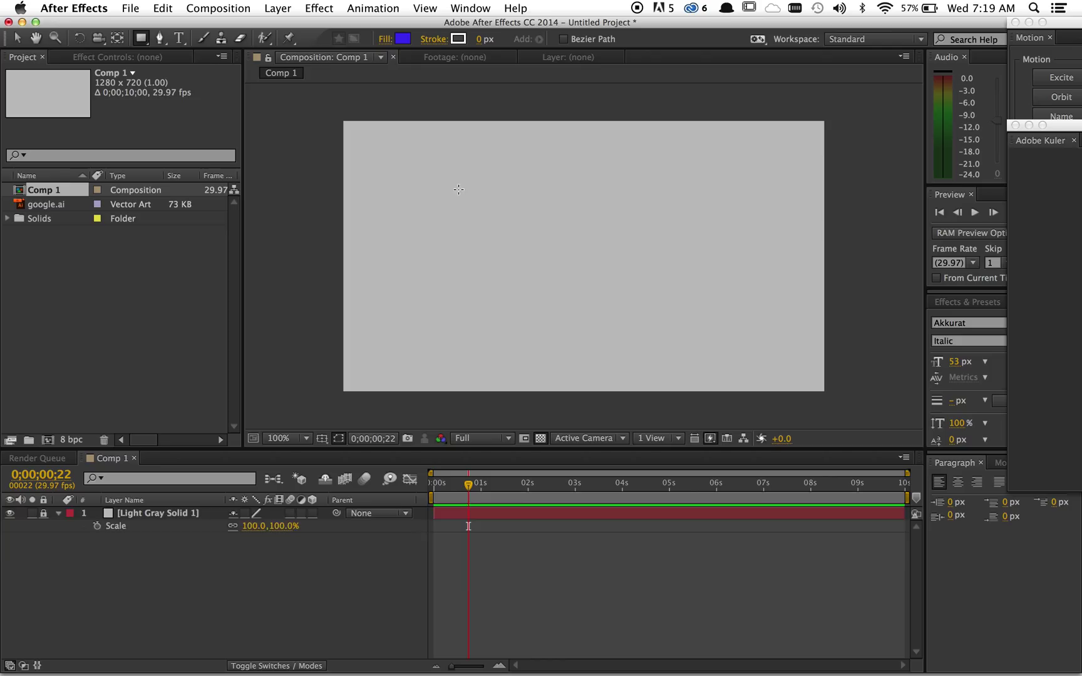
pyautogui.moveTo(458, 189); pyautogui.dragTo(597, 307)
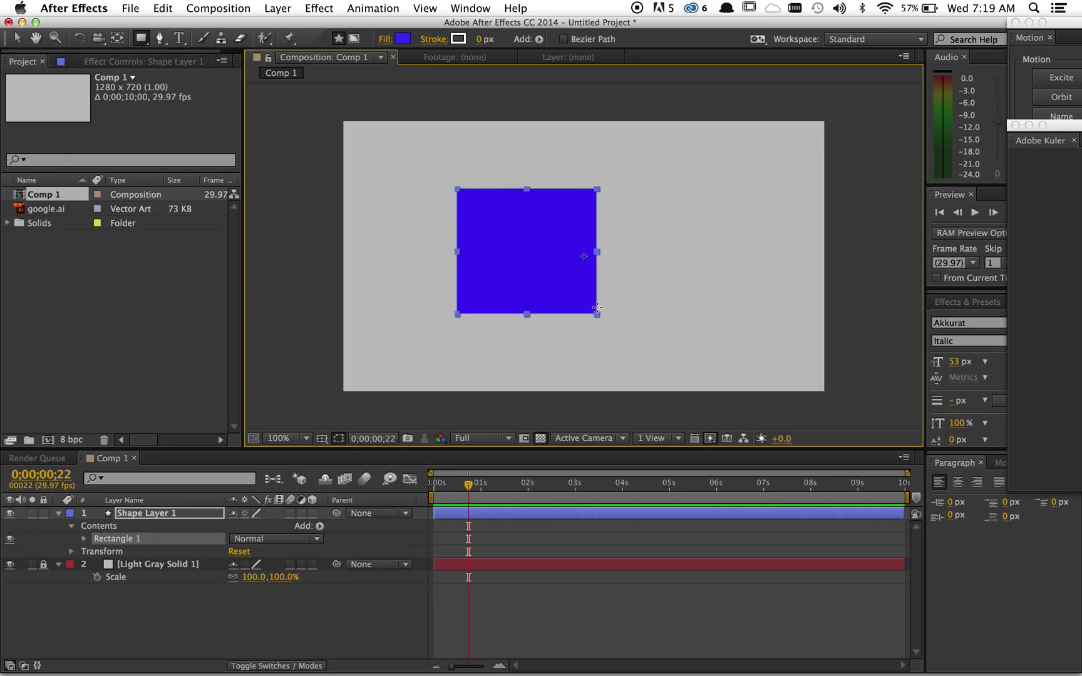
pyautogui.click(162, 592)
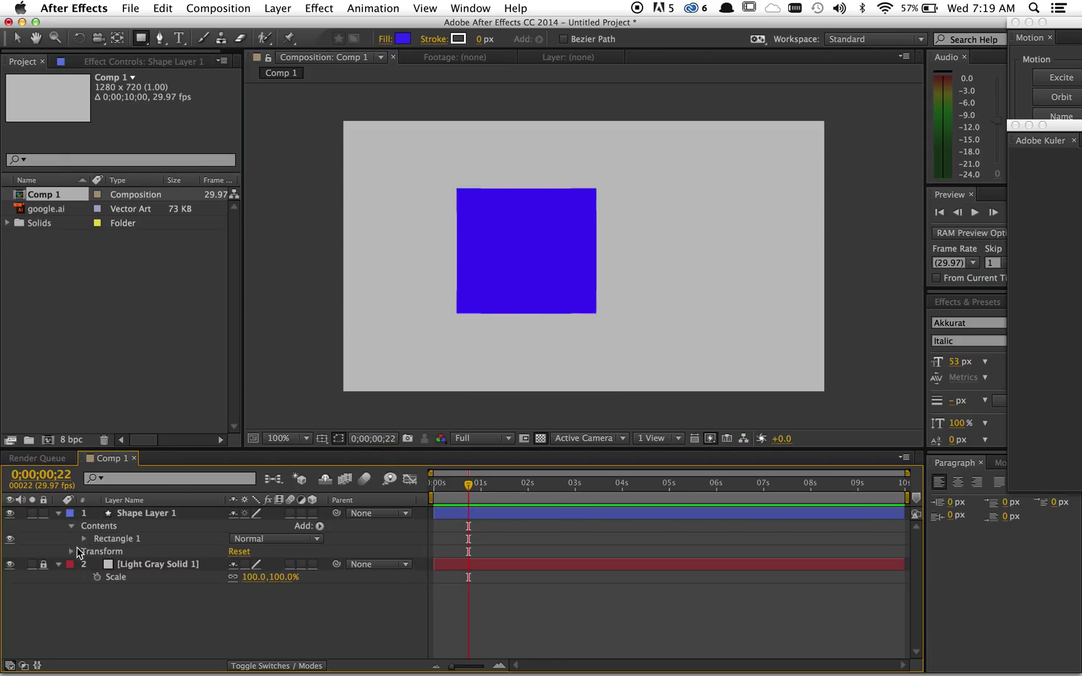
# Step: Add Wiggle Paths to the blue square, preview it, and test then undo a Size change
pyautogui.click(319, 525)
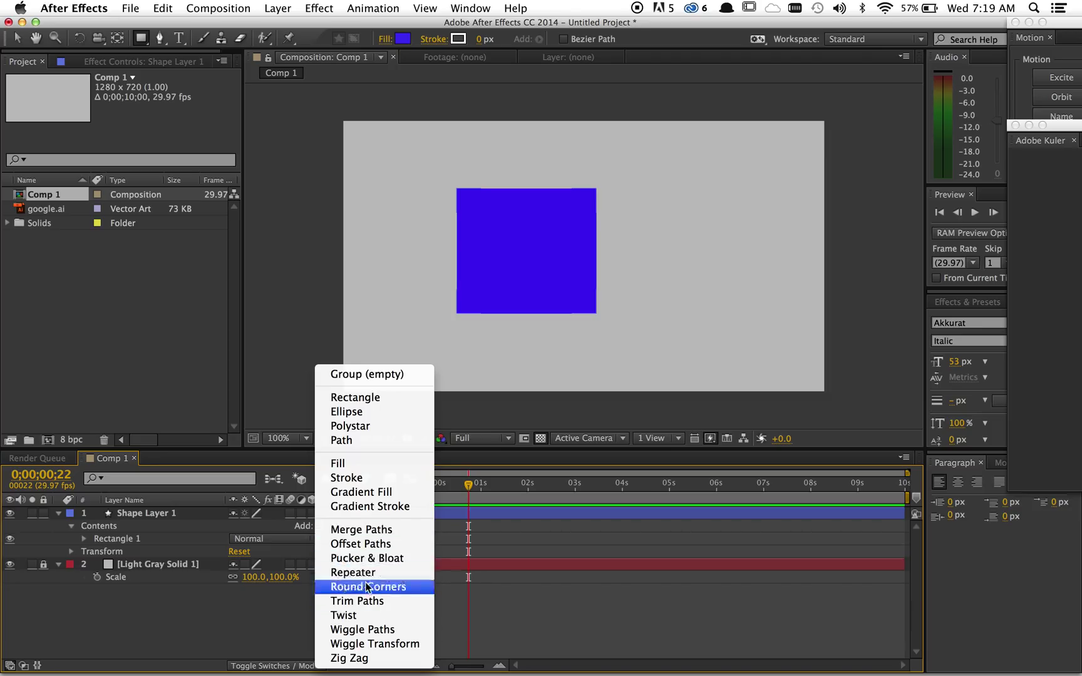
pyautogui.click(359, 631)
pyautogui.click(84, 556)
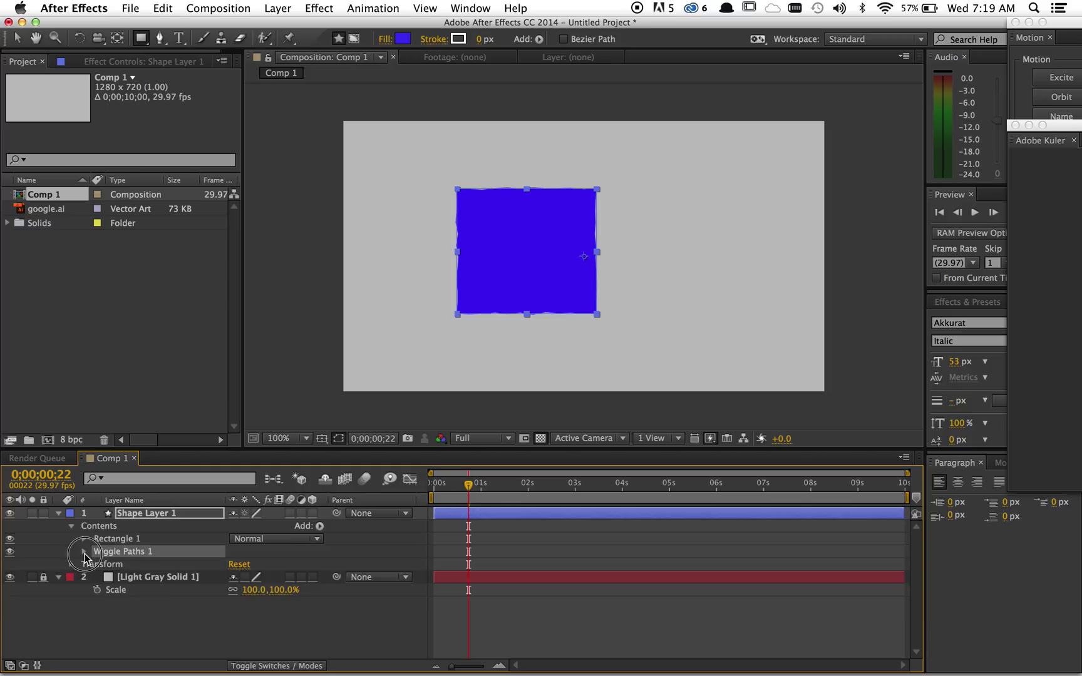
pyautogui.click(329, 569)
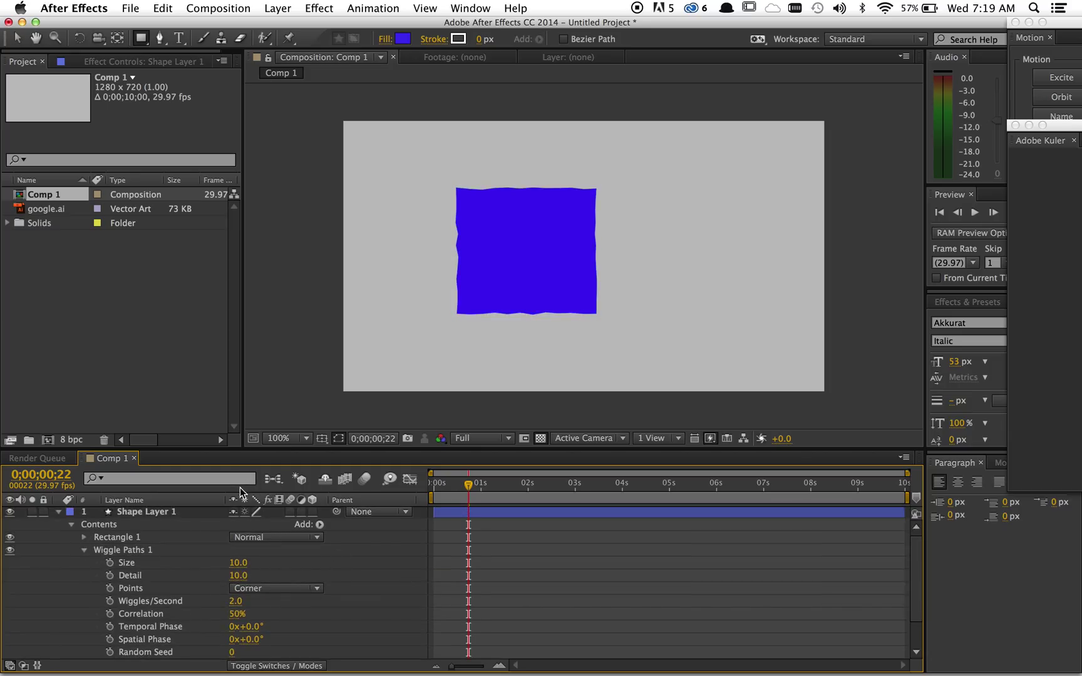
pyautogui.press('space')
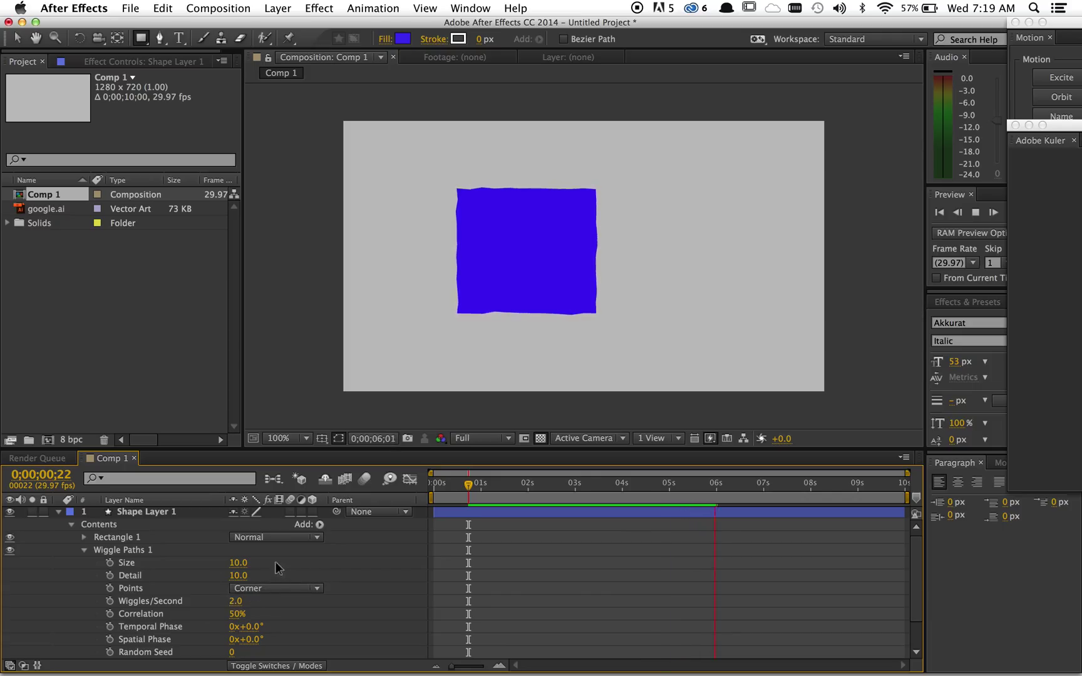
pyautogui.press('space')
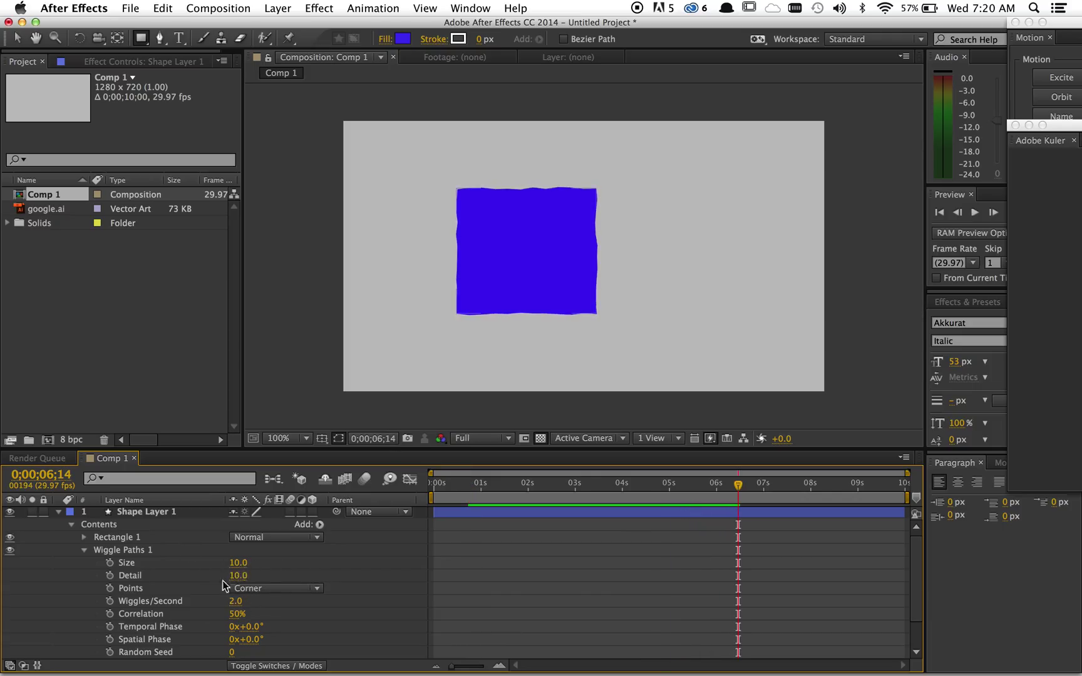
pyautogui.moveTo(238, 562); pyautogui.dragTo(274, 587)
pyautogui.press('cmd+z')
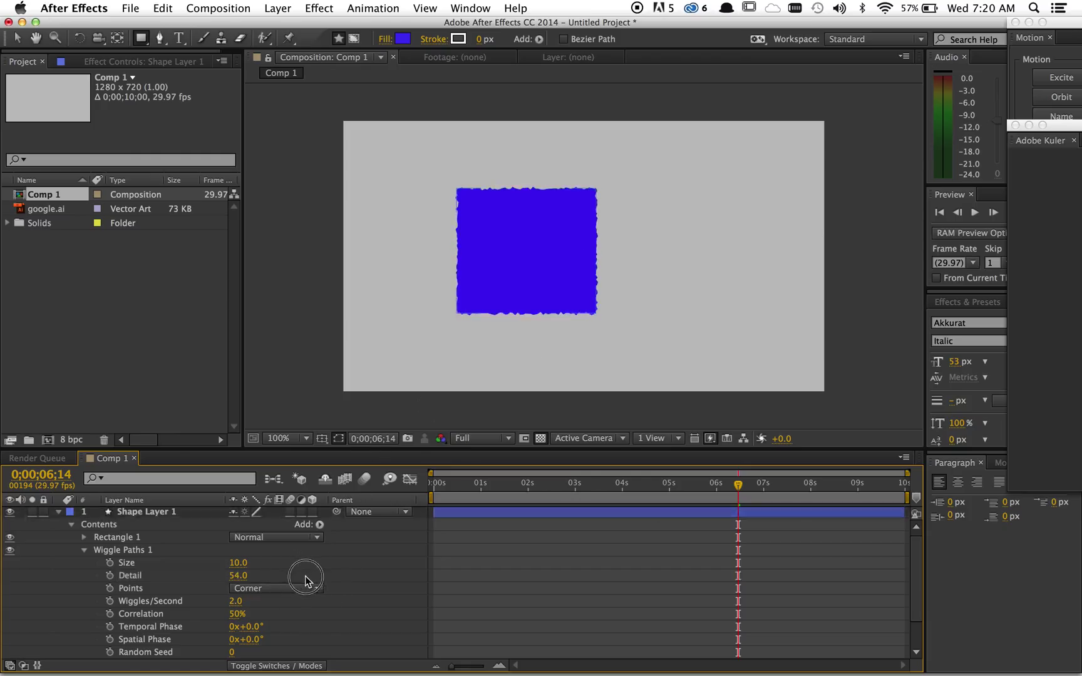
# Step: Set the Wiggle Paths Points to Smooth and preview the result
pyautogui.click(303, 579)
pyautogui.press('space')
pyautogui.press('space')
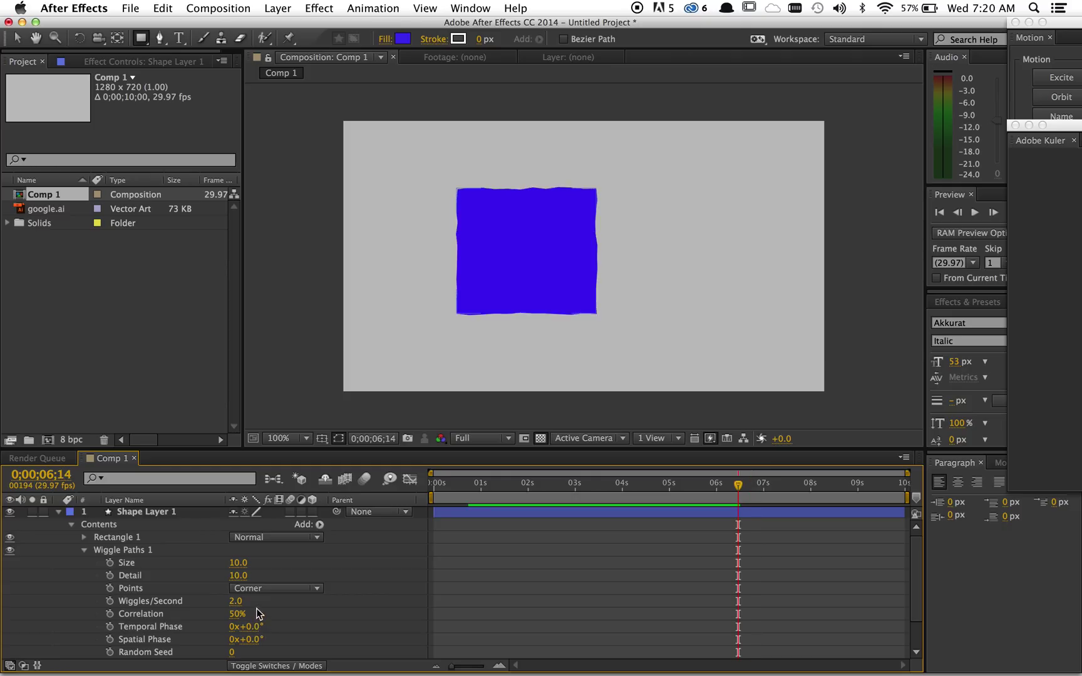
pyautogui.click(266, 589)
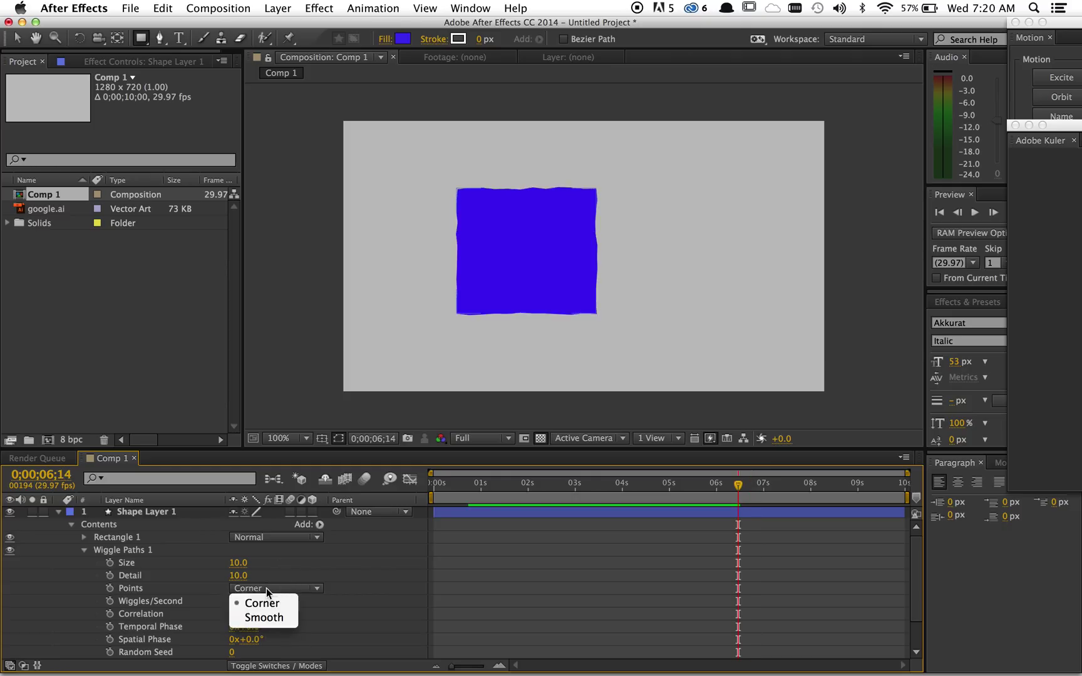
pyautogui.click(263, 618)
pyautogui.press('space')
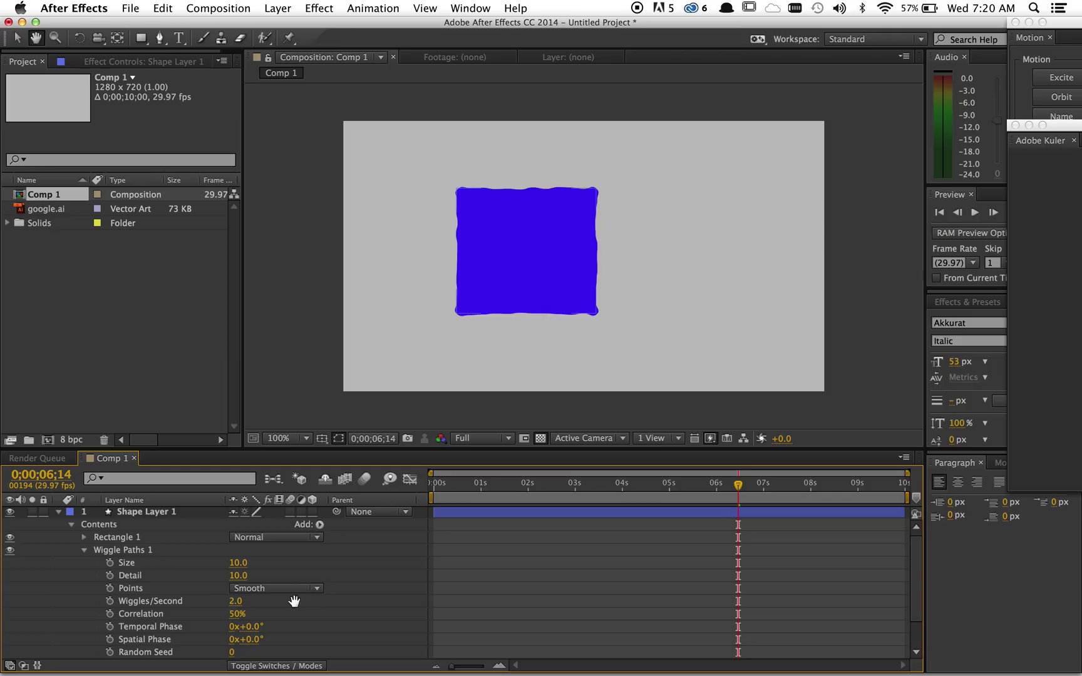
pyautogui.press('space')
# Step: Scrub Wiggles/Second up to 62 and preview the faster wiggle
pyautogui.click(233, 602)
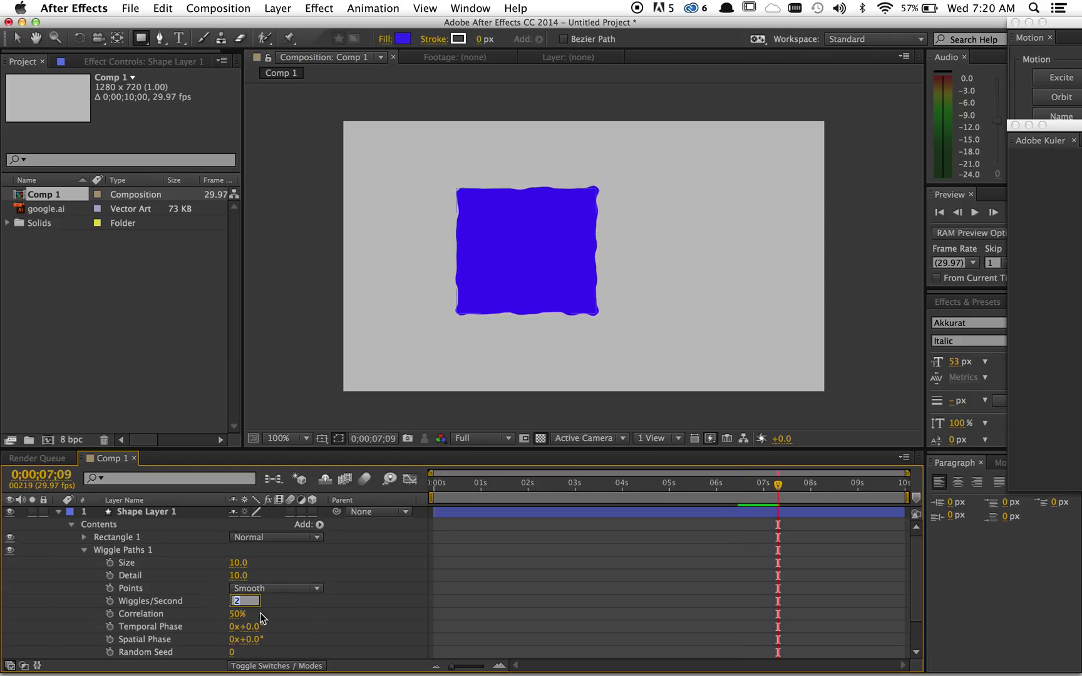
pyautogui.click(235, 611)
pyautogui.moveTo(236, 606); pyautogui.dragTo(307, 621)
pyautogui.click(325, 628)
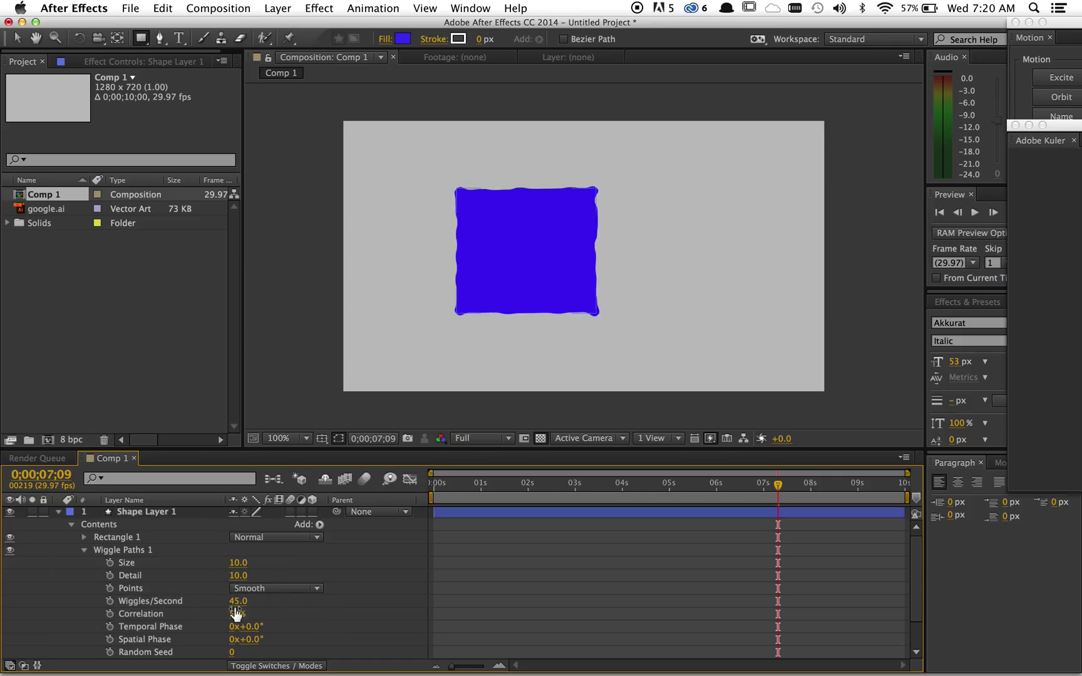
pyautogui.moveTo(235, 606); pyautogui.dragTo(288, 606)
pyautogui.click(310, 610)
pyautogui.press('space')
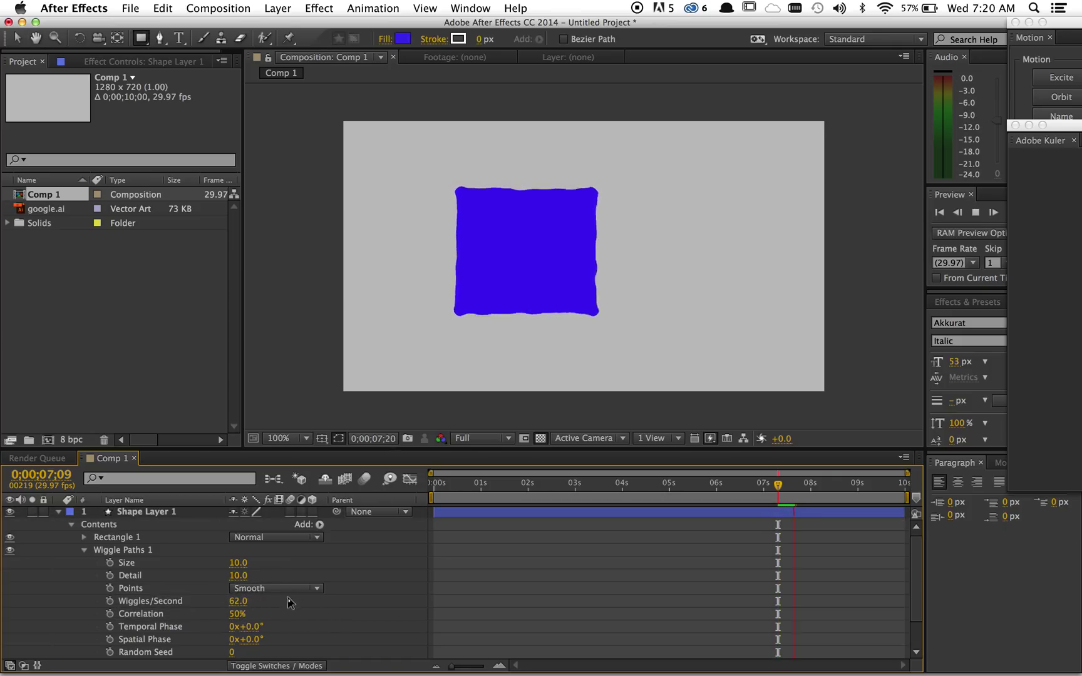
pyautogui.press('space')
# Step: Enter 5 for Wiggles/Second and preview the gentler wobble
pyautogui.click(237, 604)
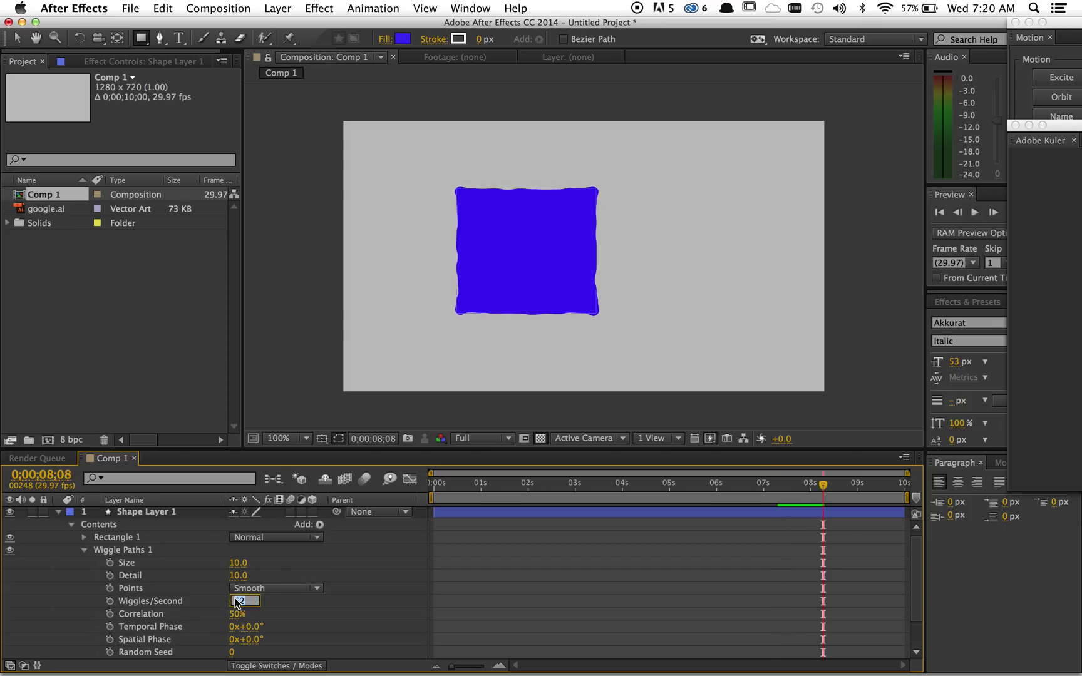
pyautogui.write('5')
pyautogui.press('Return')
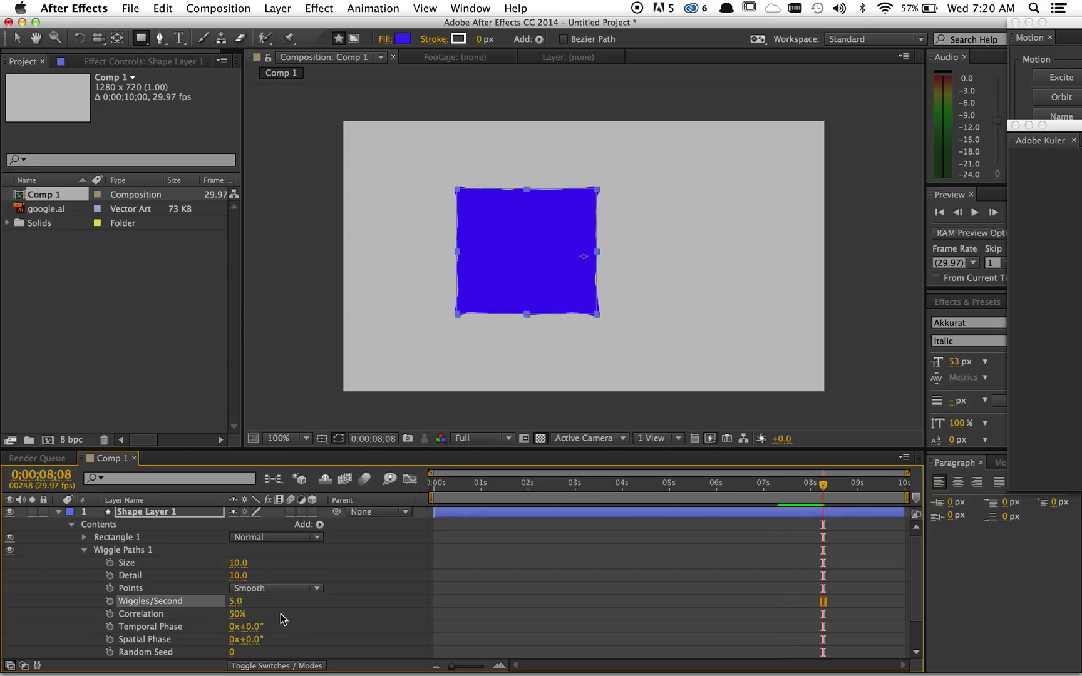
pyautogui.click(304, 605)
pyautogui.press('space')
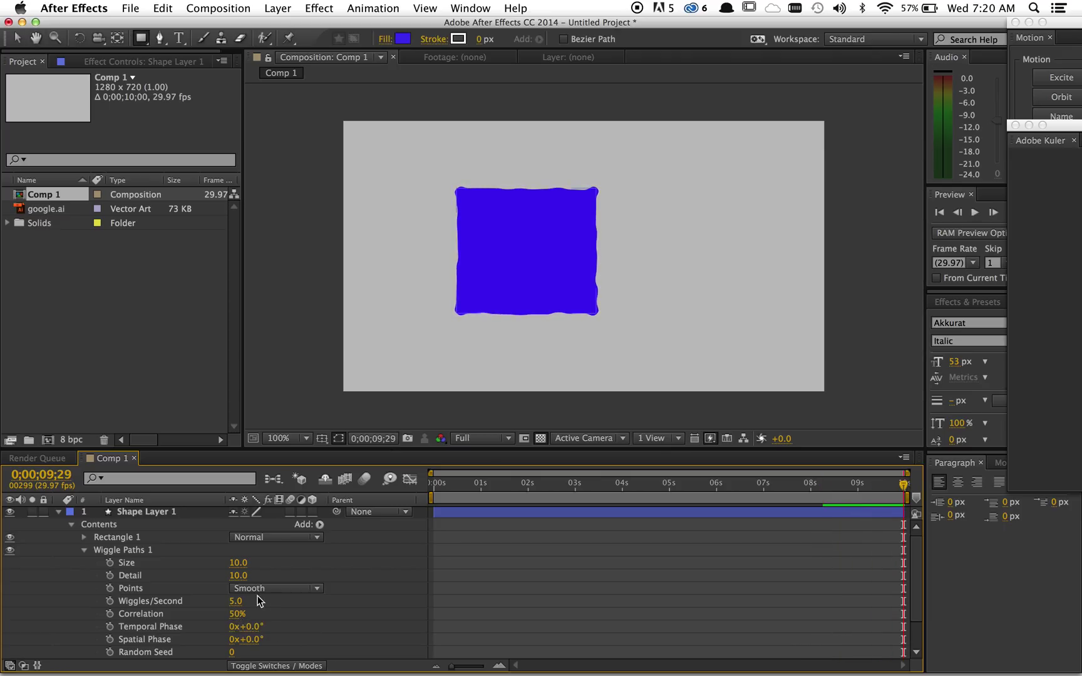
# Step: Delete the wiggling blue square's Shape Layer 1 from the timeline
pyautogui.click(134, 513)
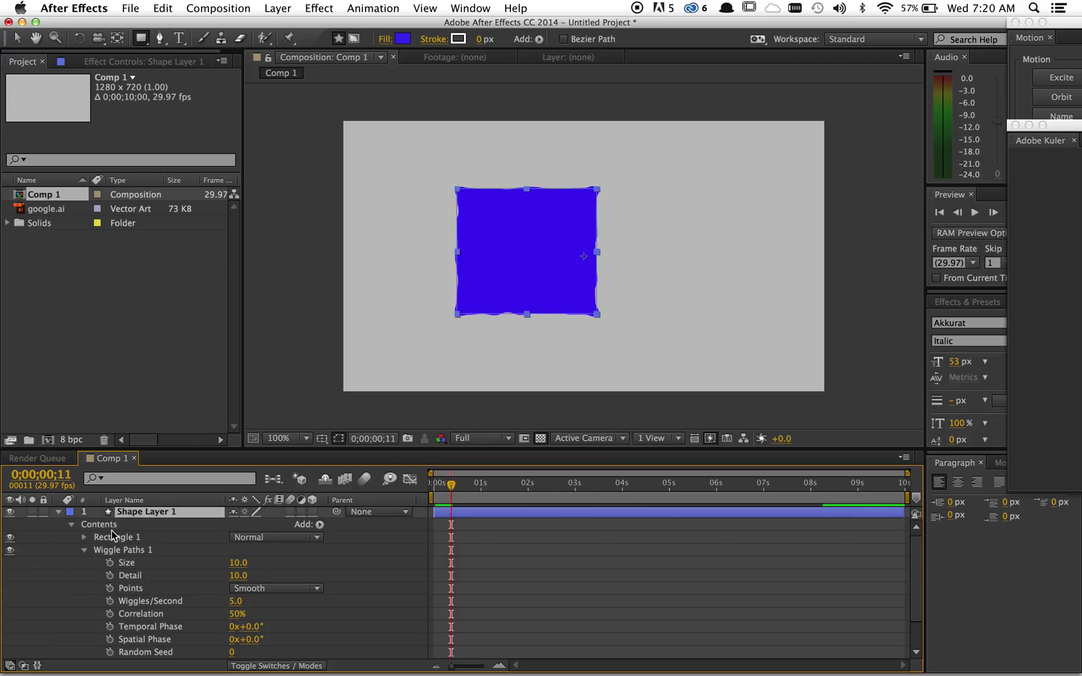
pyautogui.press('Delete')
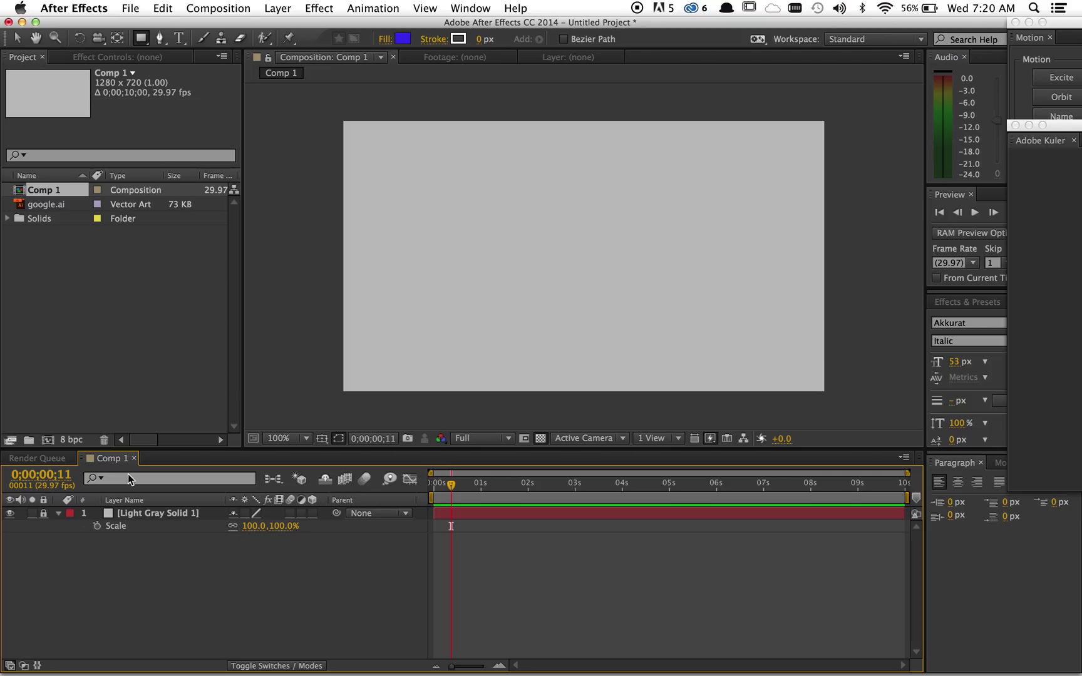
# Step: Type WIGGLE in a paragraph text box across the comp and size it to 150 px
pyautogui.click(180, 38)
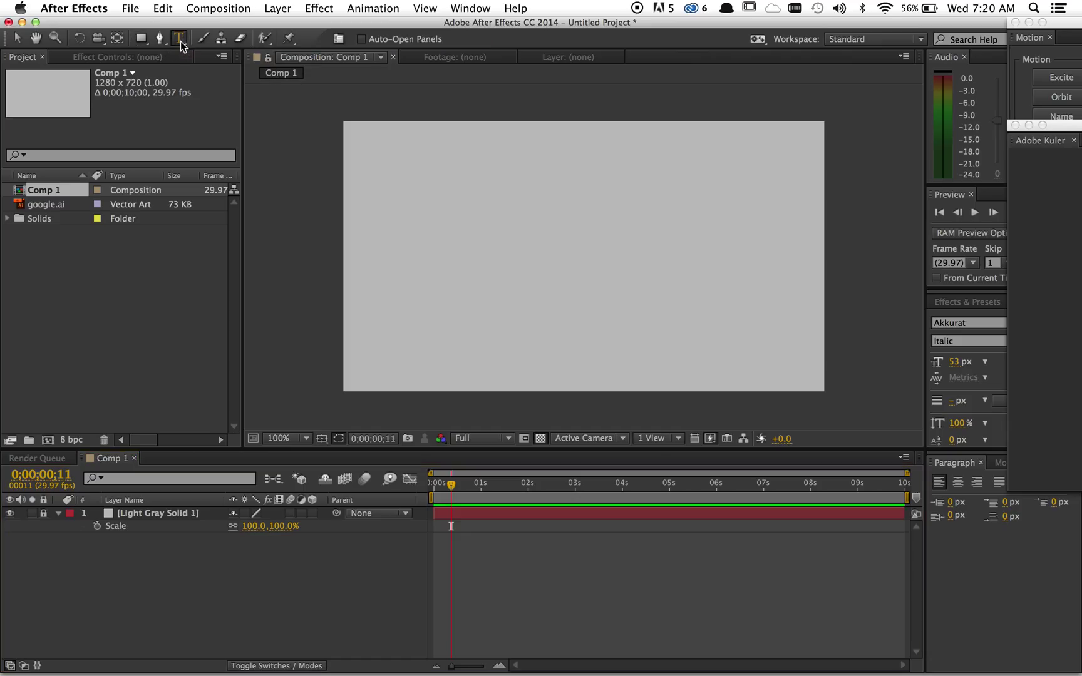
pyautogui.moveTo(447, 187); pyautogui.dragTo(702, 338)
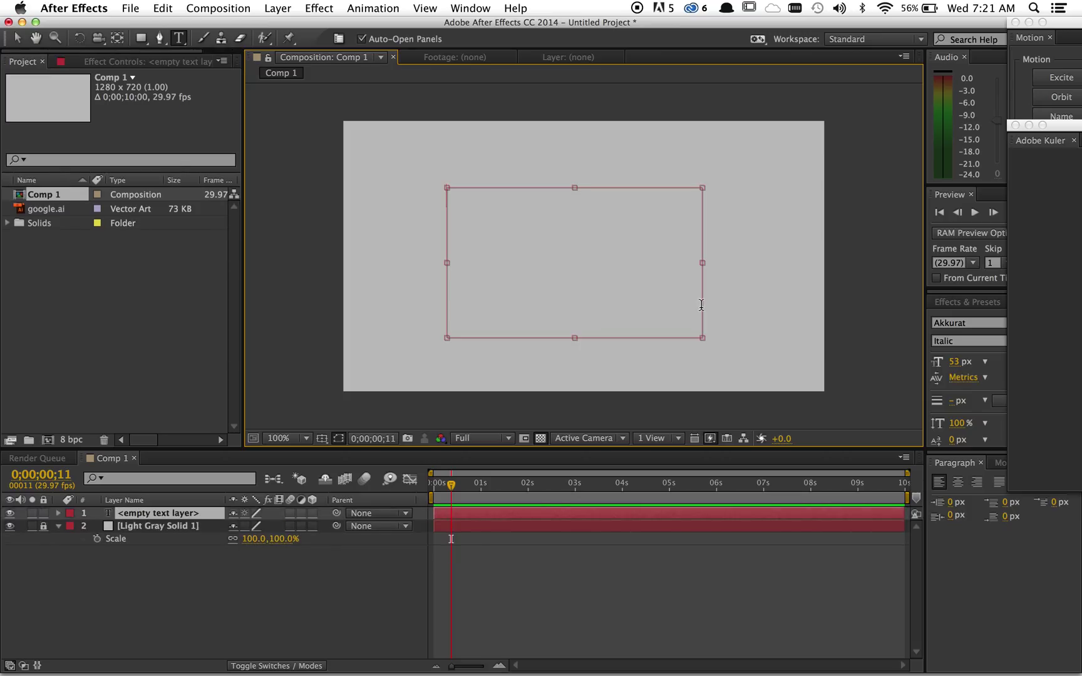
pyautogui.write('WIGGLE')
pyautogui.press('super+a')
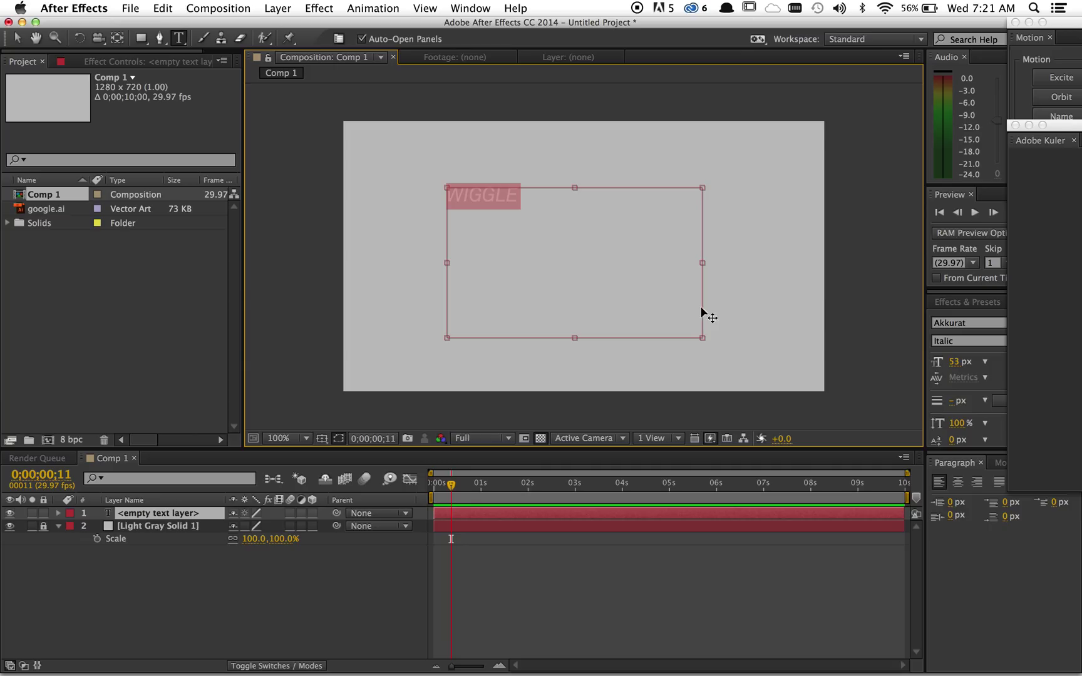
pyautogui.moveTo(954, 368); pyautogui.dragTo(1037, 369)
pyautogui.click(313, 535)
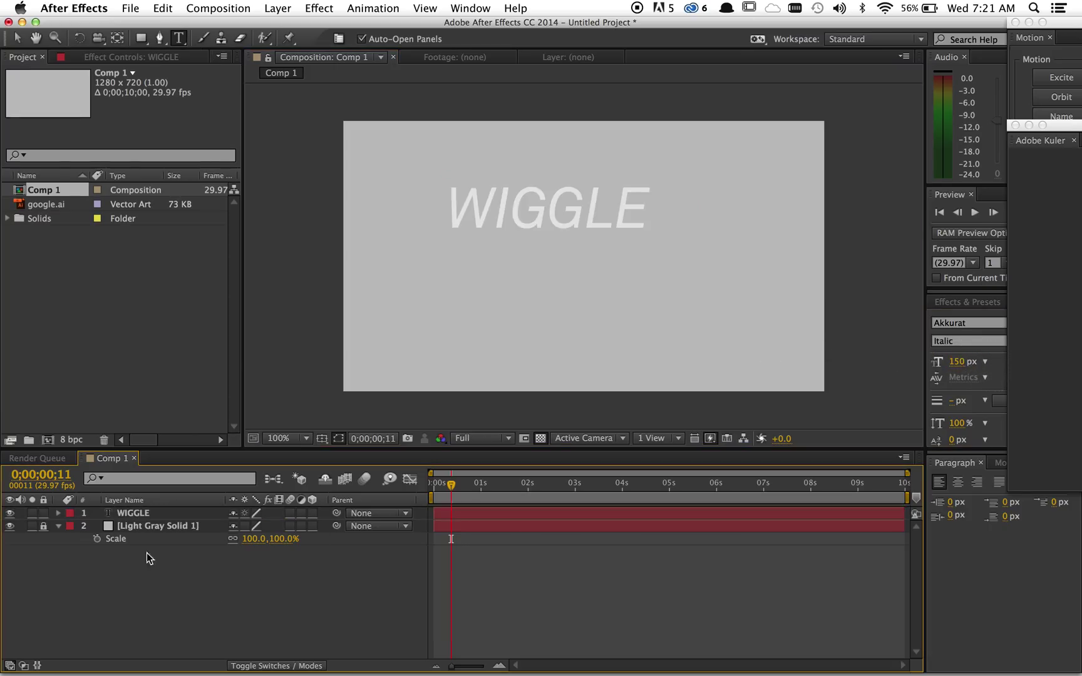
# Step: Expand the WIGGLE layer to reveal its Text properties
pyautogui.click(79, 514)
pyautogui.click(58, 512)
pyautogui.click(73, 527)
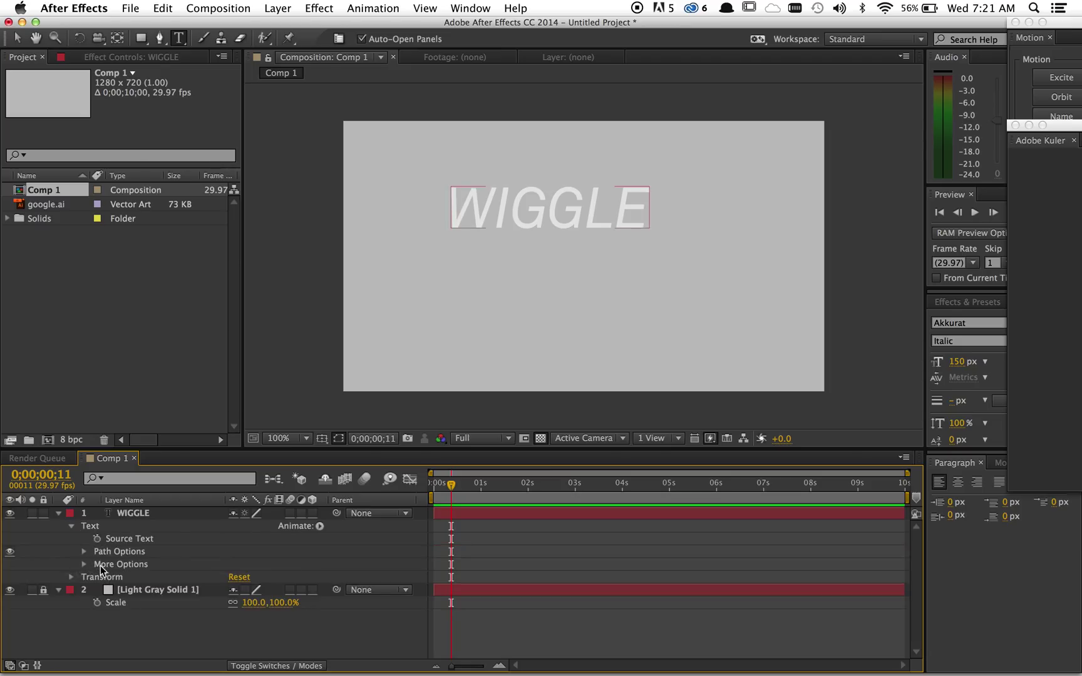
# Step: Use Create Shapes from Text on the WIGGLE layer to make WIGGLE Outlines
pyautogui.click(320, 526)
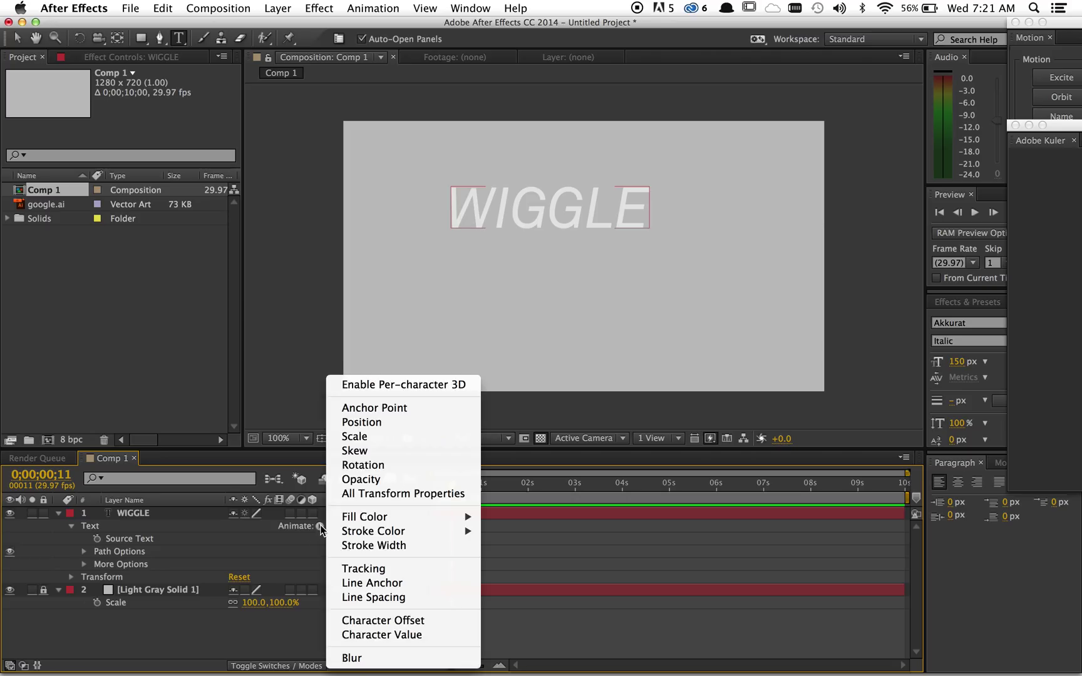
pyautogui.click(293, 557)
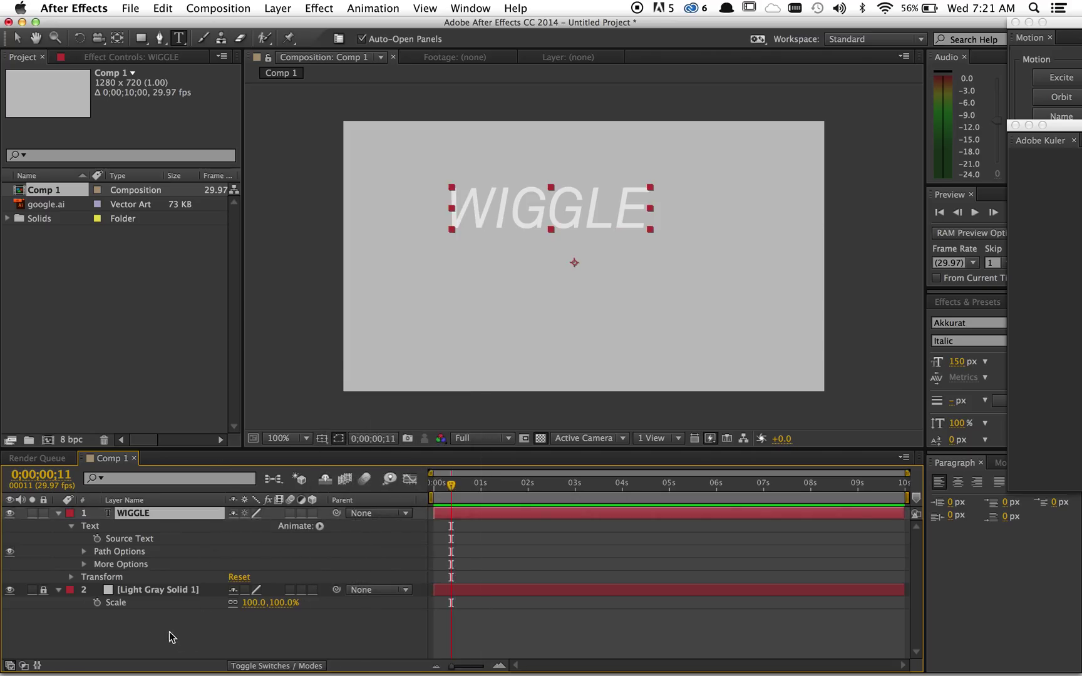
pyautogui.rightClick(136, 514)
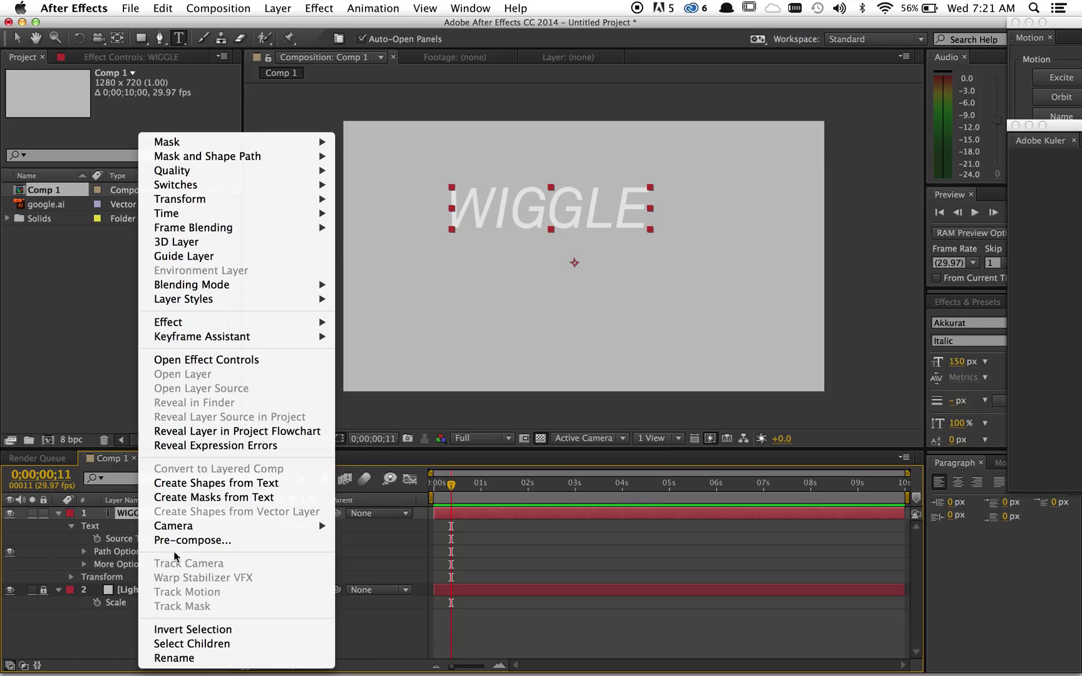
pyautogui.click(185, 482)
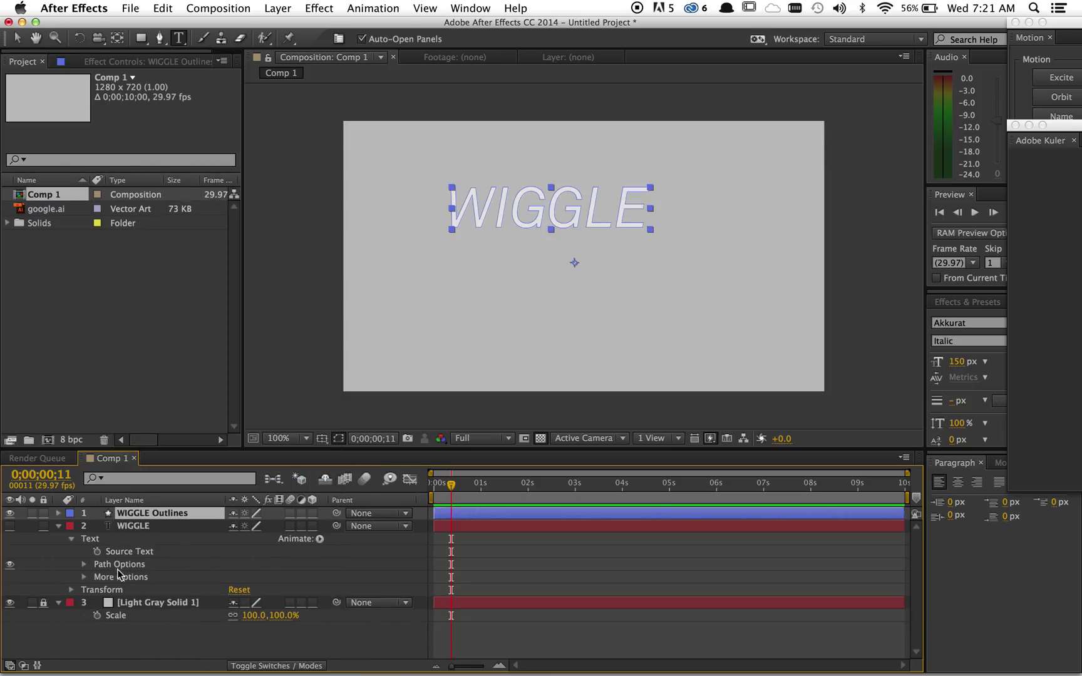
pyautogui.click(131, 526)
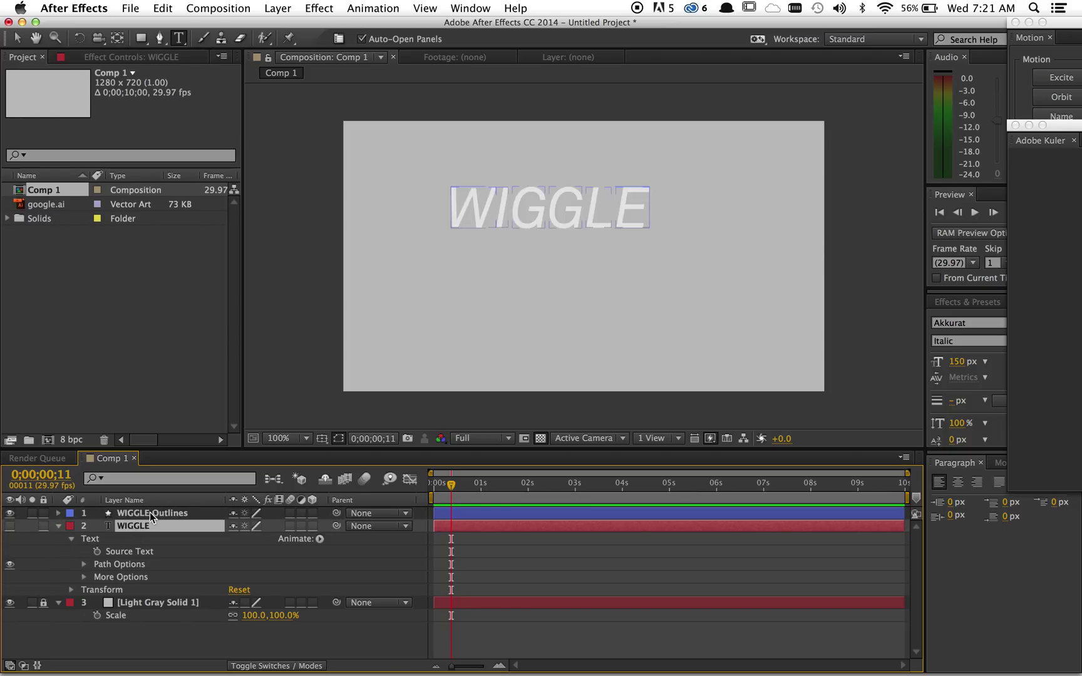
# Step: Add Wiggle Paths to the WIGGLE Outlines layer and preview the jitter
pyautogui.click(54, 512)
pyautogui.click(58, 513)
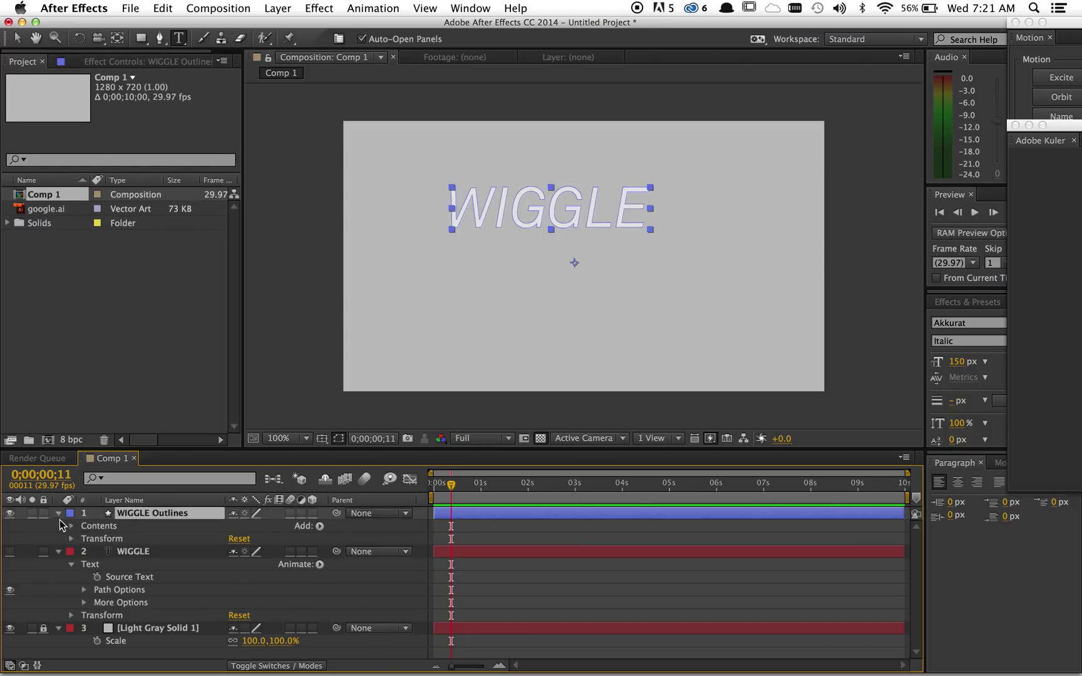
pyautogui.click(315, 527)
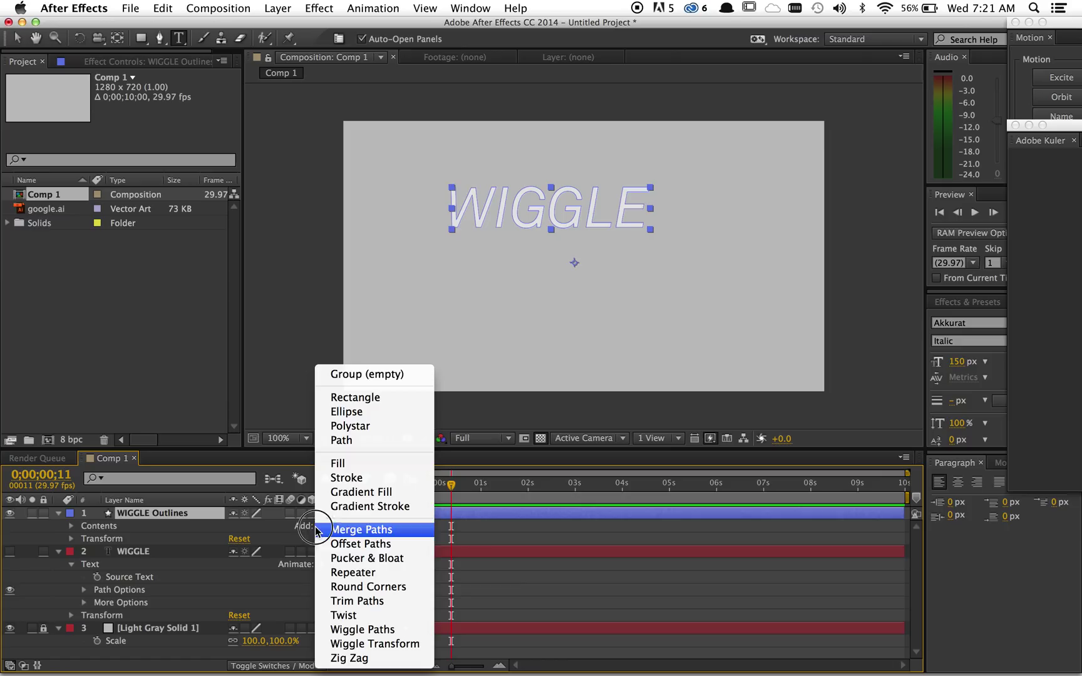
pyautogui.click(328, 629)
pyautogui.click(371, 539)
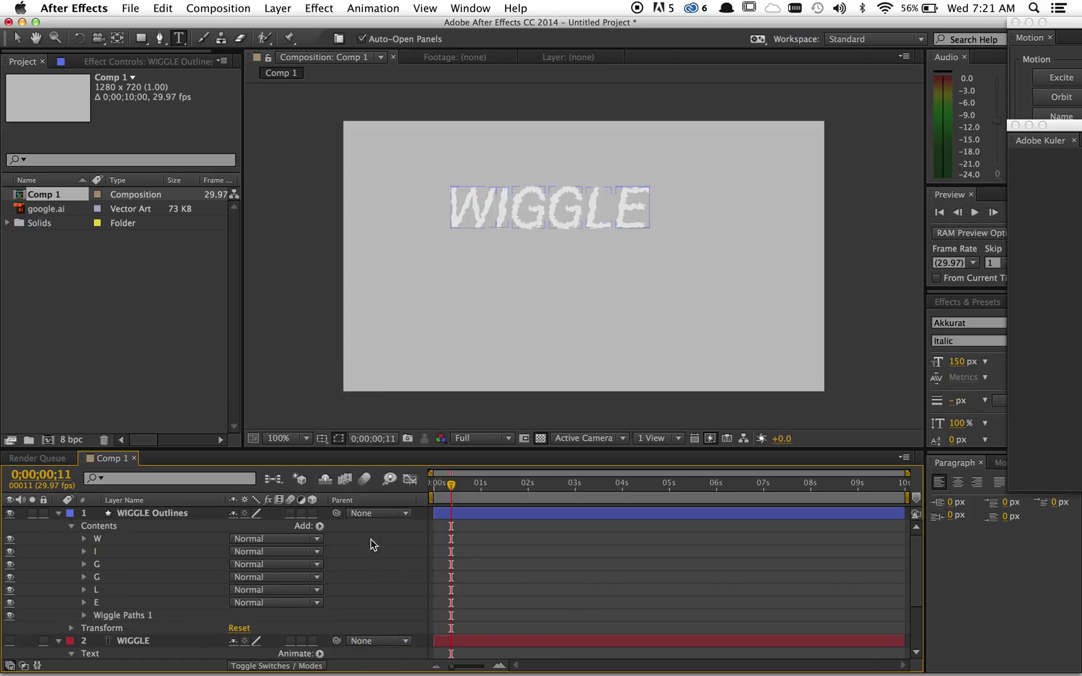
pyautogui.press('space')
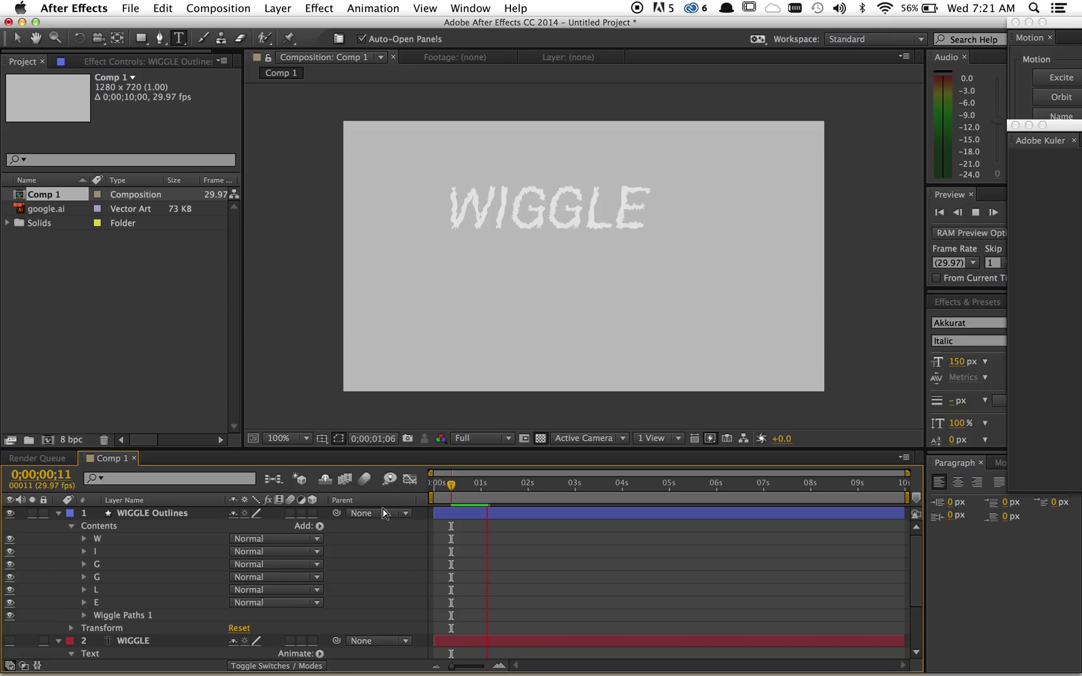
pyautogui.click(82, 616)
# Step: Set Wiggle Paths Size to 6.0, Points to Smooth and Wiggles/Second to 11, previewing
pyautogui.scroll(-3, 206, 606)
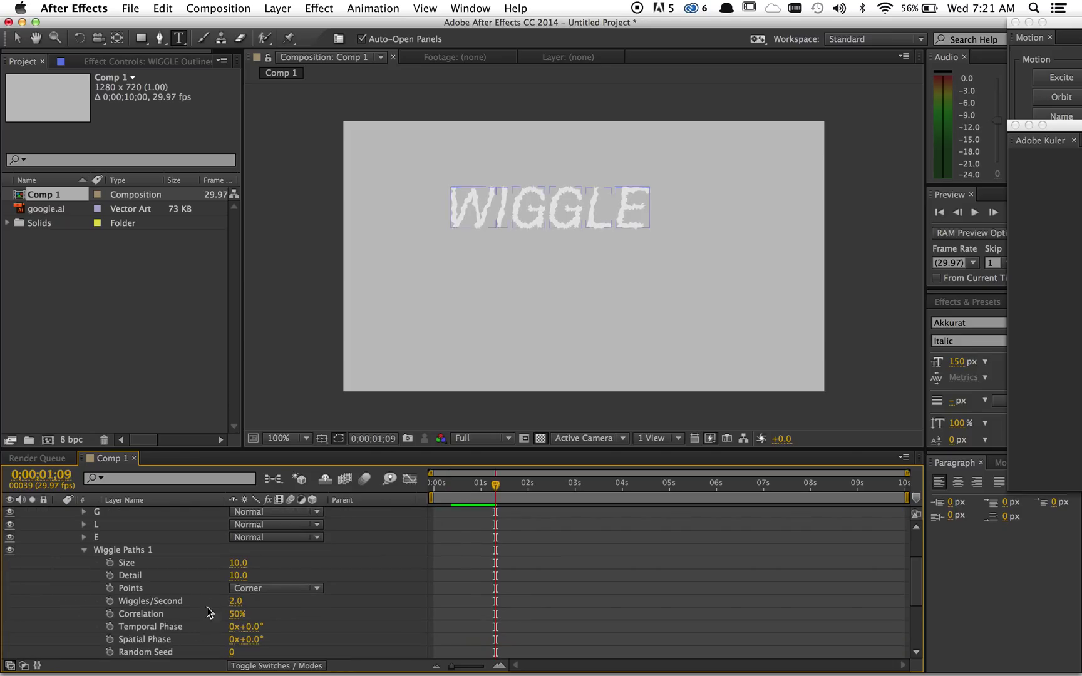
pyautogui.click(236, 562)
pyautogui.moveTo(237, 562); pyautogui.dragTo(230, 564)
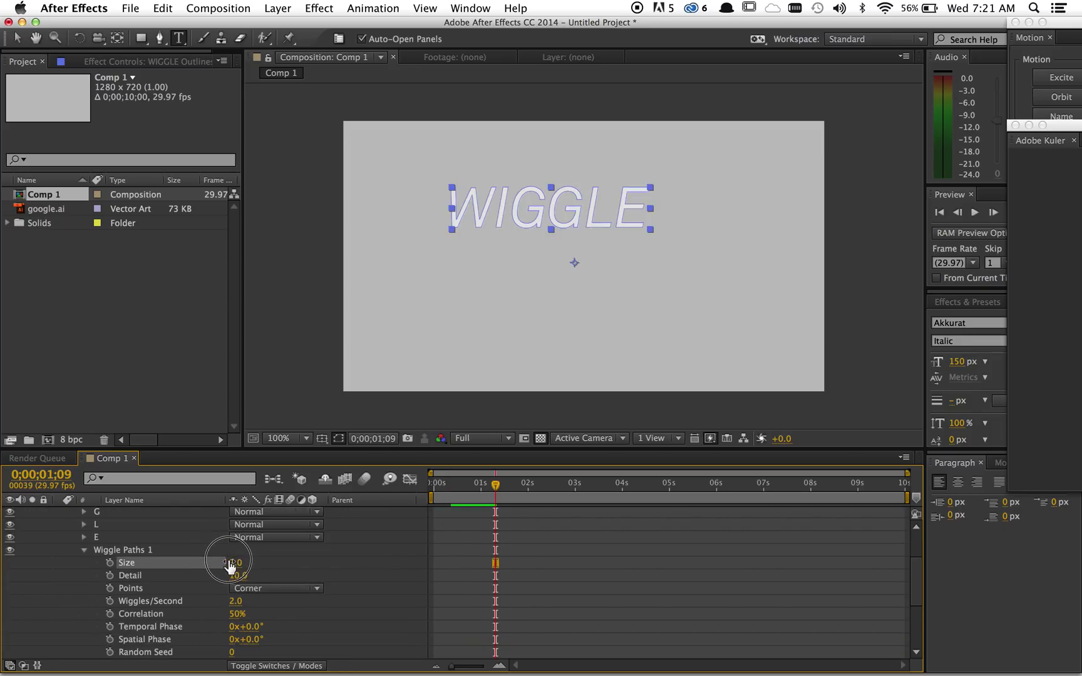
pyautogui.click(254, 588)
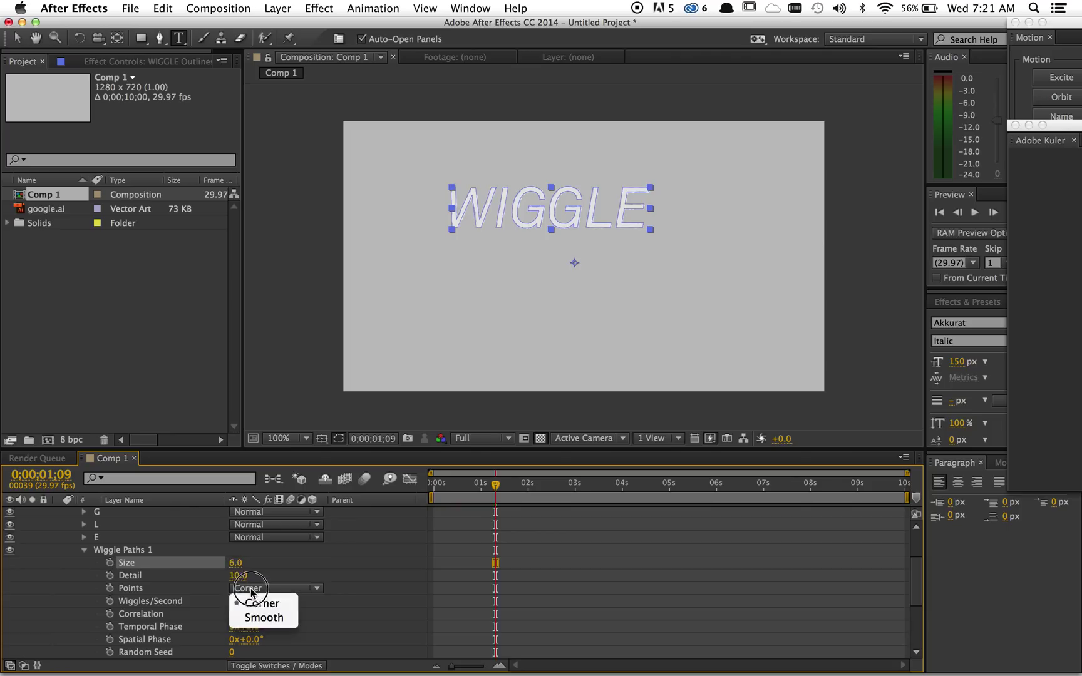
pyautogui.click(256, 618)
pyautogui.click(307, 553)
pyautogui.press('space')
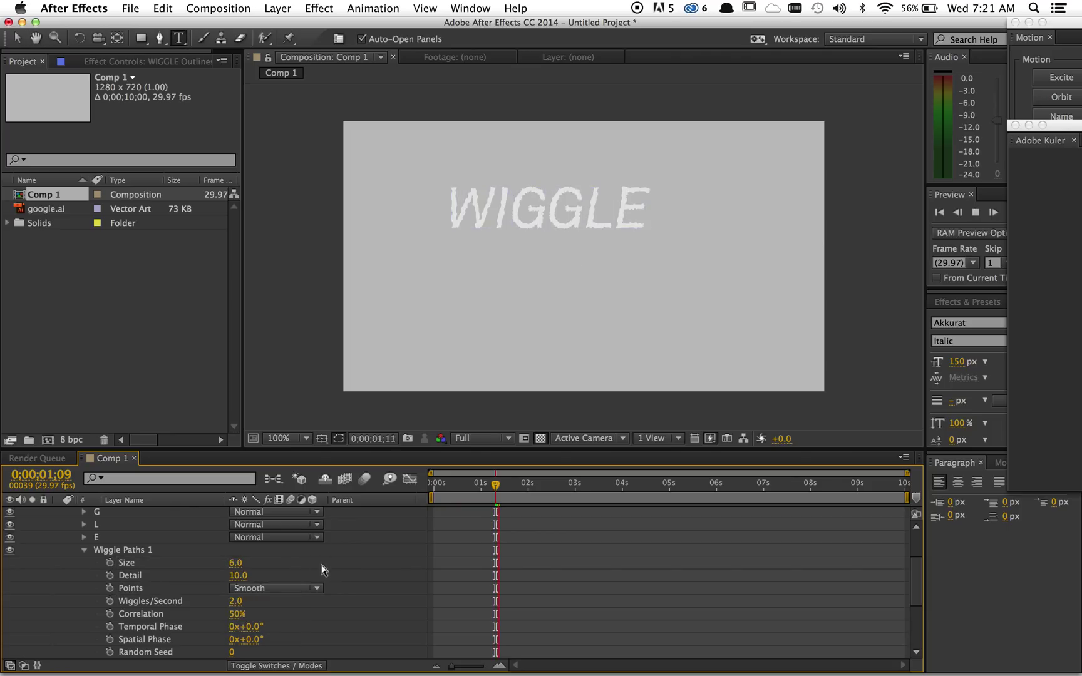
pyautogui.moveTo(236, 602); pyautogui.dragTo(256, 606)
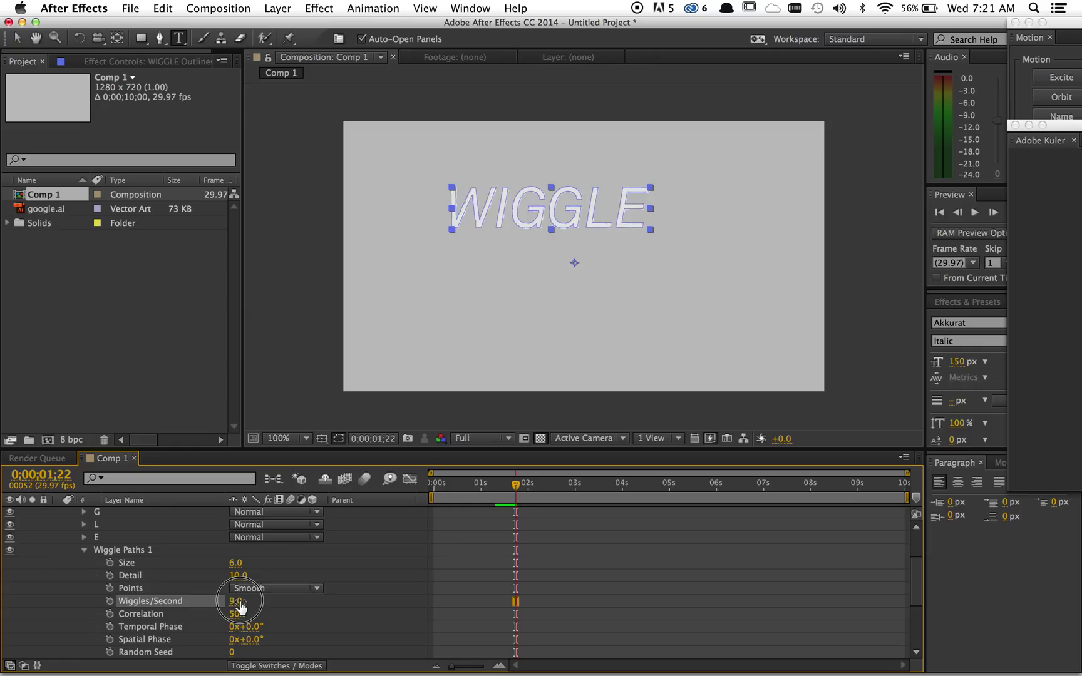
pyautogui.click(281, 611)
pyautogui.press('space')
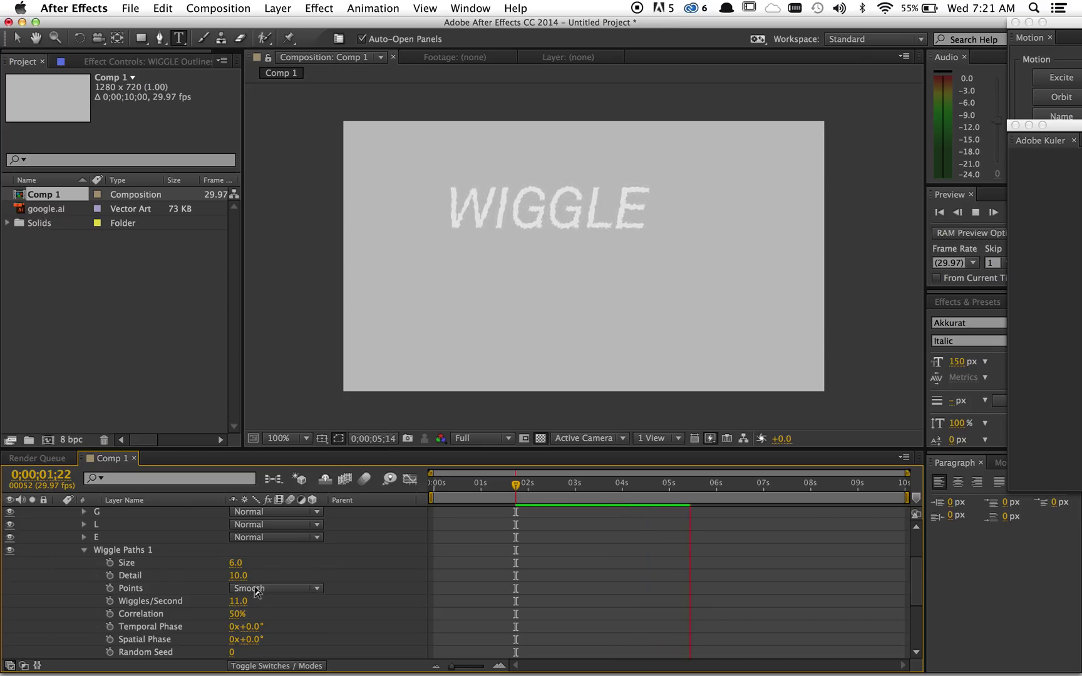
# Step: Stop the preview and adjust the timeline view
pyautogui.press('space')
pyautogui.click(60, 562)
pyautogui.press('h')
pyautogui.scroll(5, 72, 544)
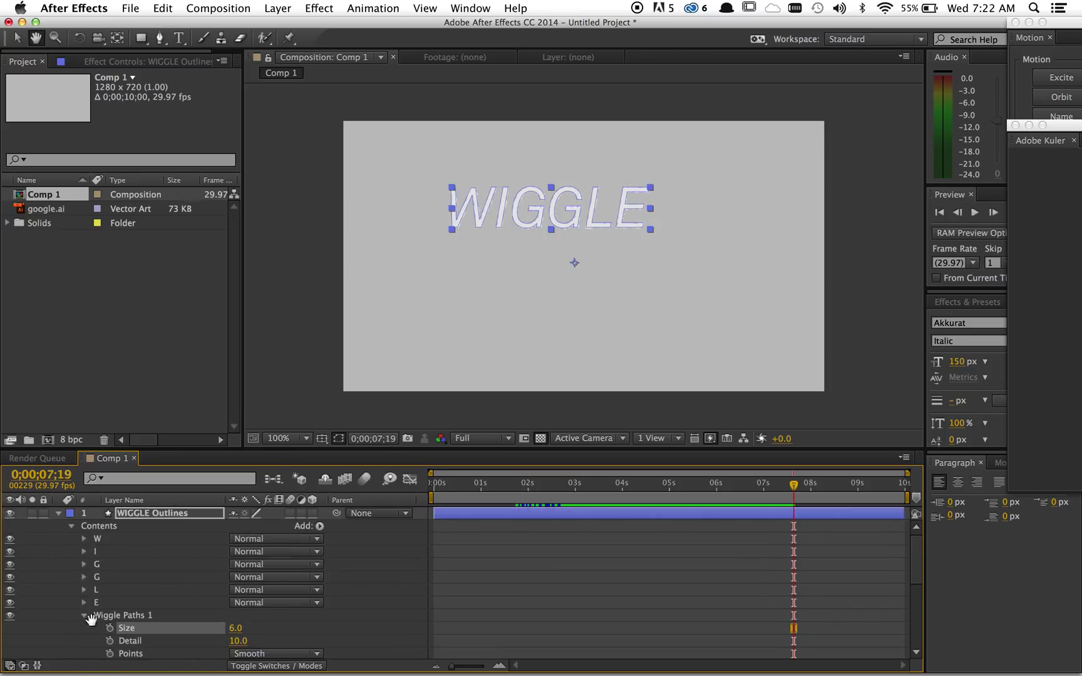
pyautogui.press('super+t')
# Step: Delete the WIGGLE Outlines and WIGGLE text layers, then select google.ai in the Project panel
pyautogui.click(126, 513)
pyautogui.click(57, 514)
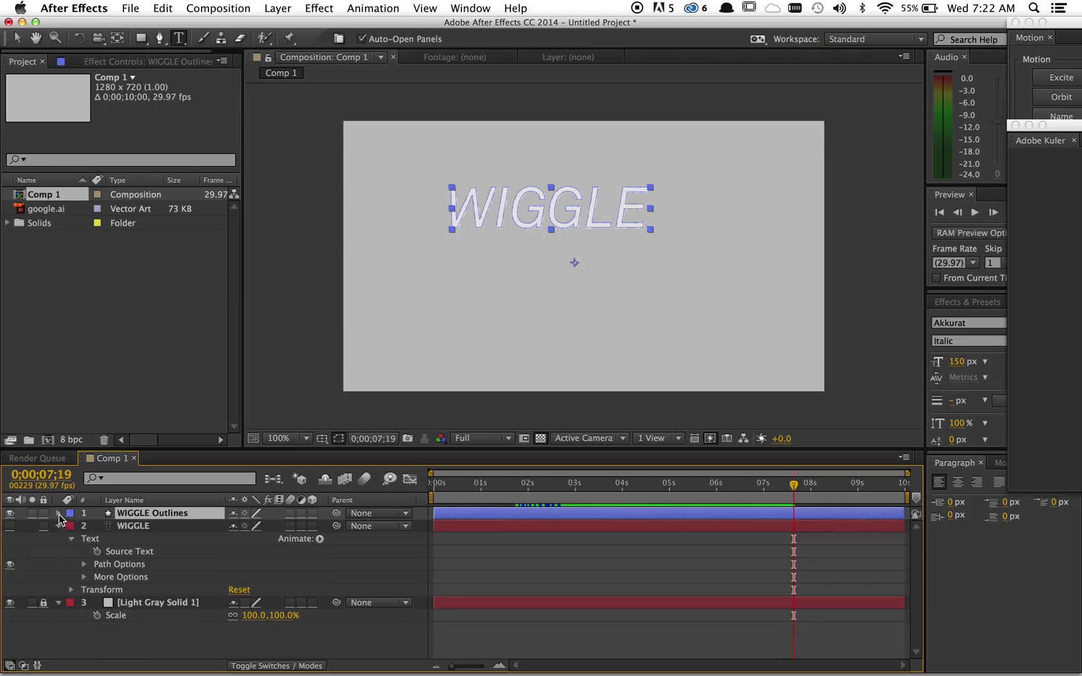
pyautogui.click(134, 524)
pyautogui.click(136, 513)
pyautogui.keyDown('shift'); pyautogui.click(135, 528); pyautogui.keyUp('shift')
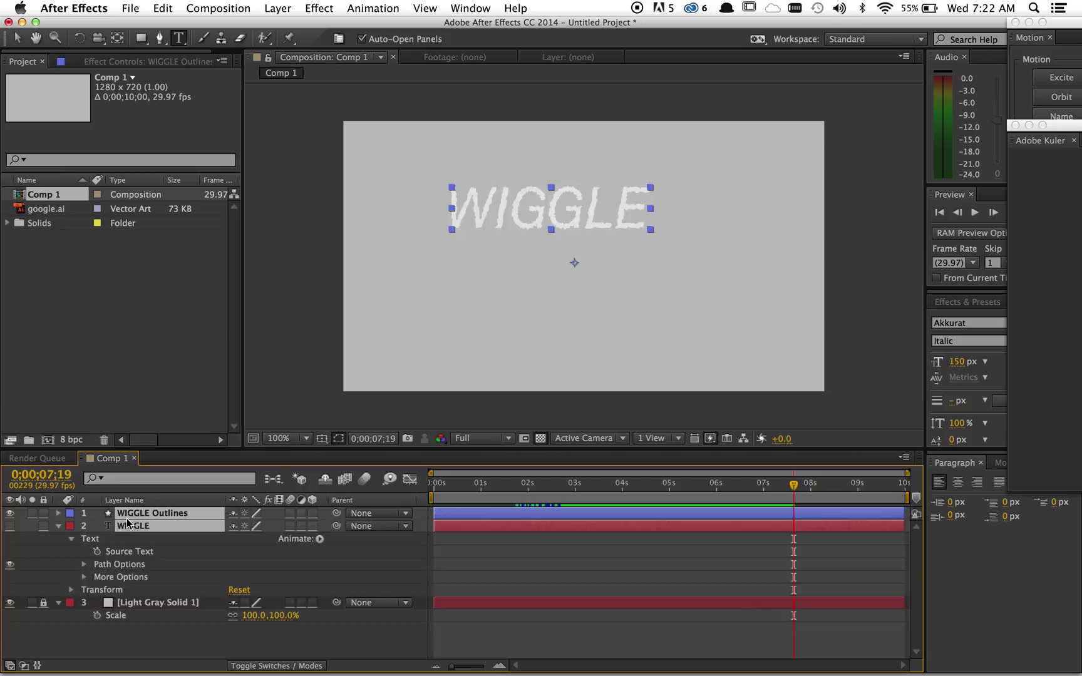
pyautogui.press('Delete')
pyautogui.click(93, 310)
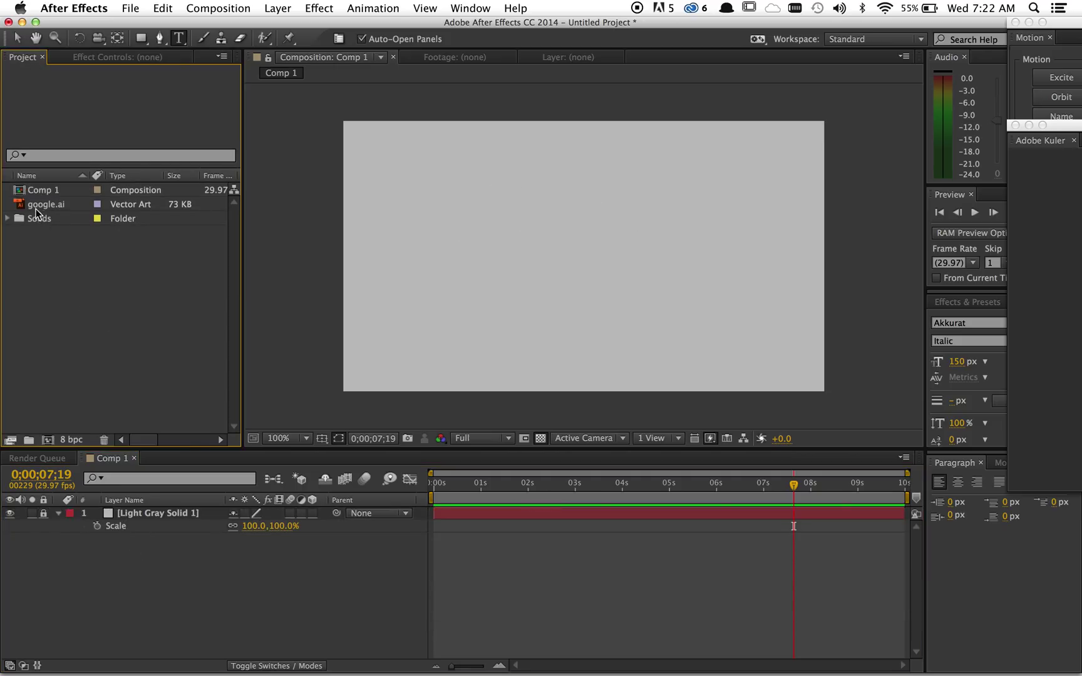
pyautogui.click(45, 204)
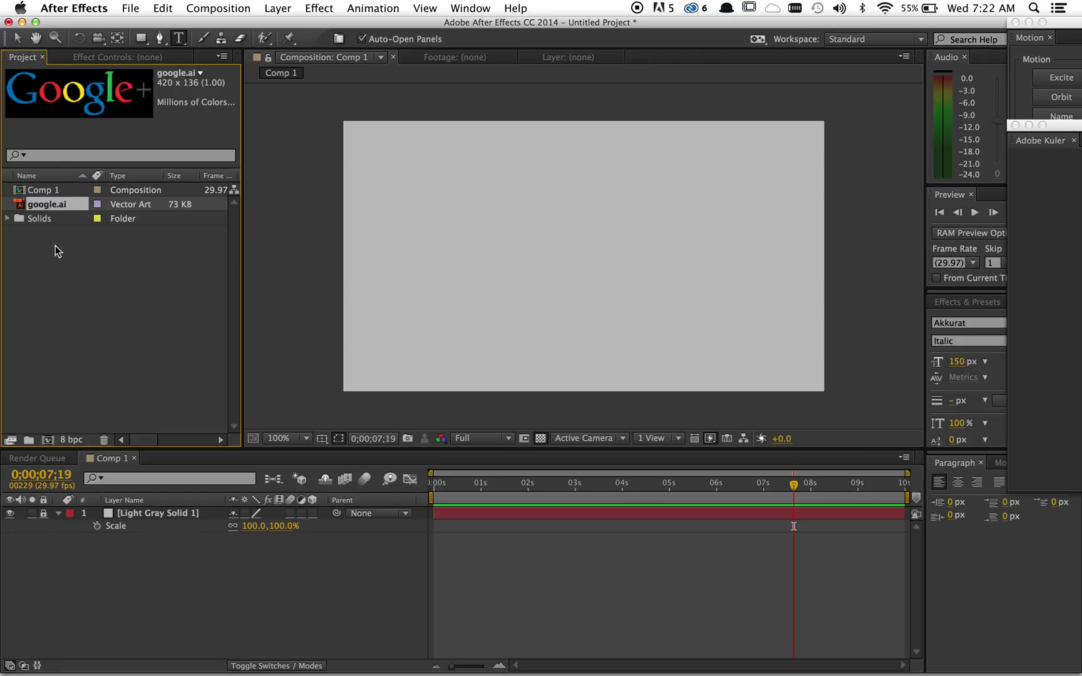
# Step: Place google.ai in Comp 1, scale it to 207%, and show its full Transform group
pyautogui.click(37, 264)
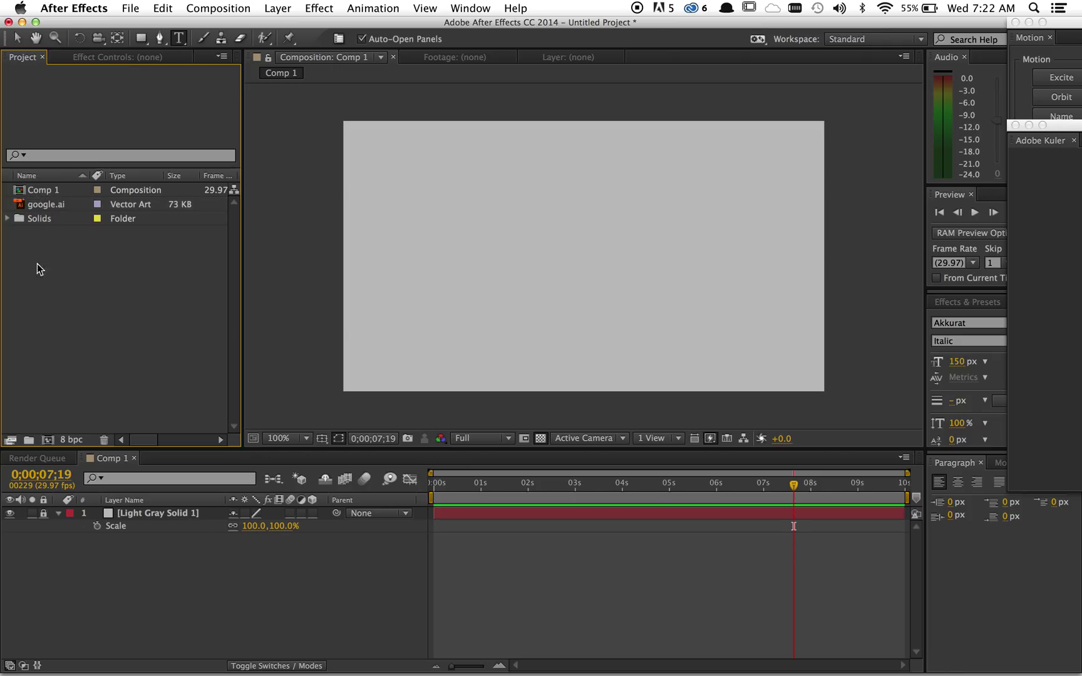
pyautogui.moveTo(34, 202); pyautogui.dragTo(575, 263)
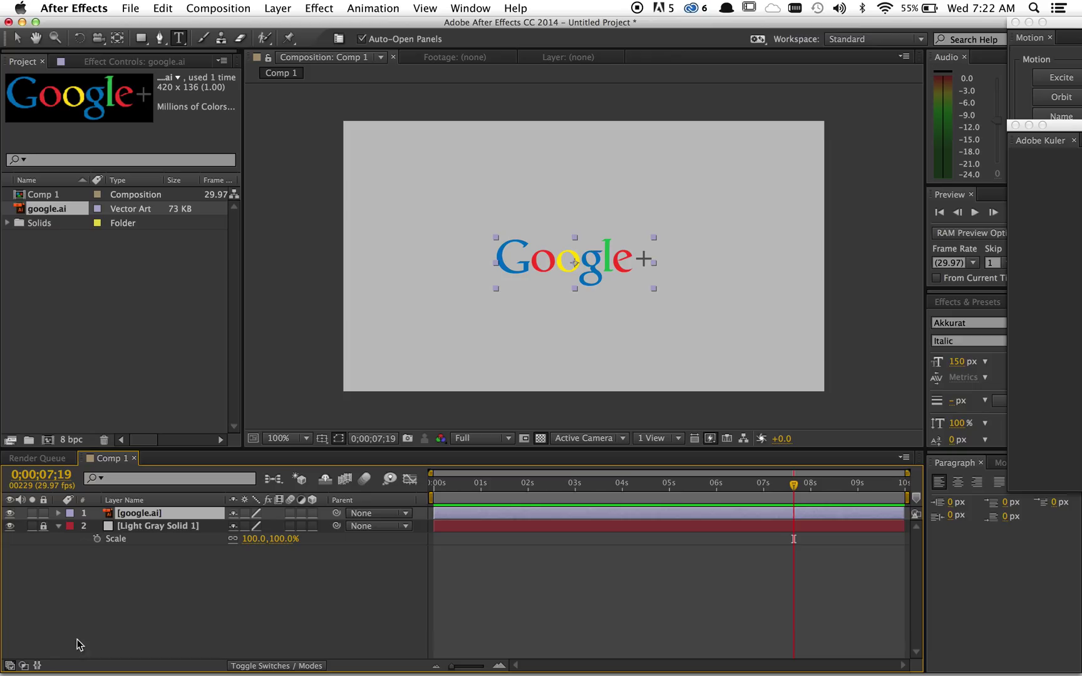
pyautogui.press('s')
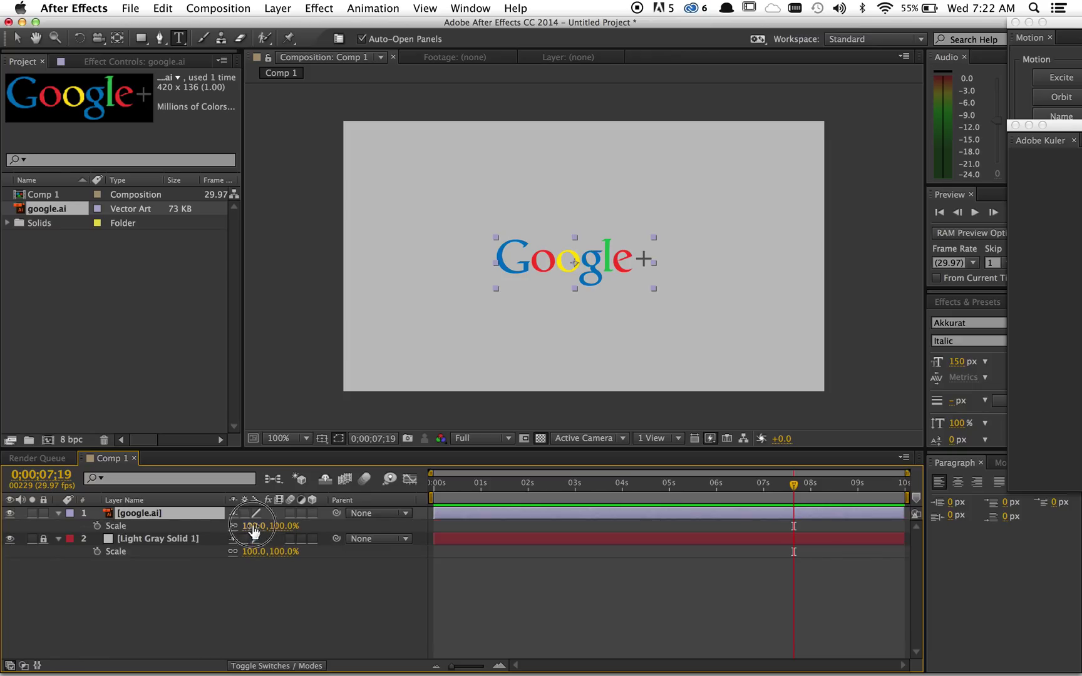
pyautogui.moveTo(253, 531); pyautogui.dragTo(294, 525)
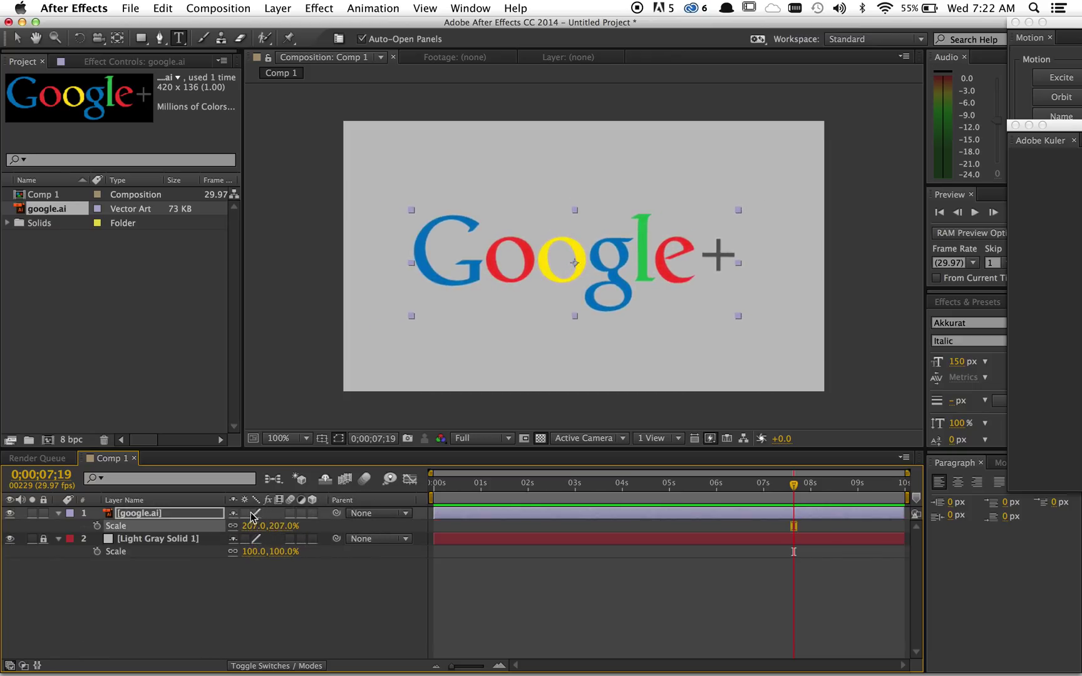
pyautogui.click(47, 607)
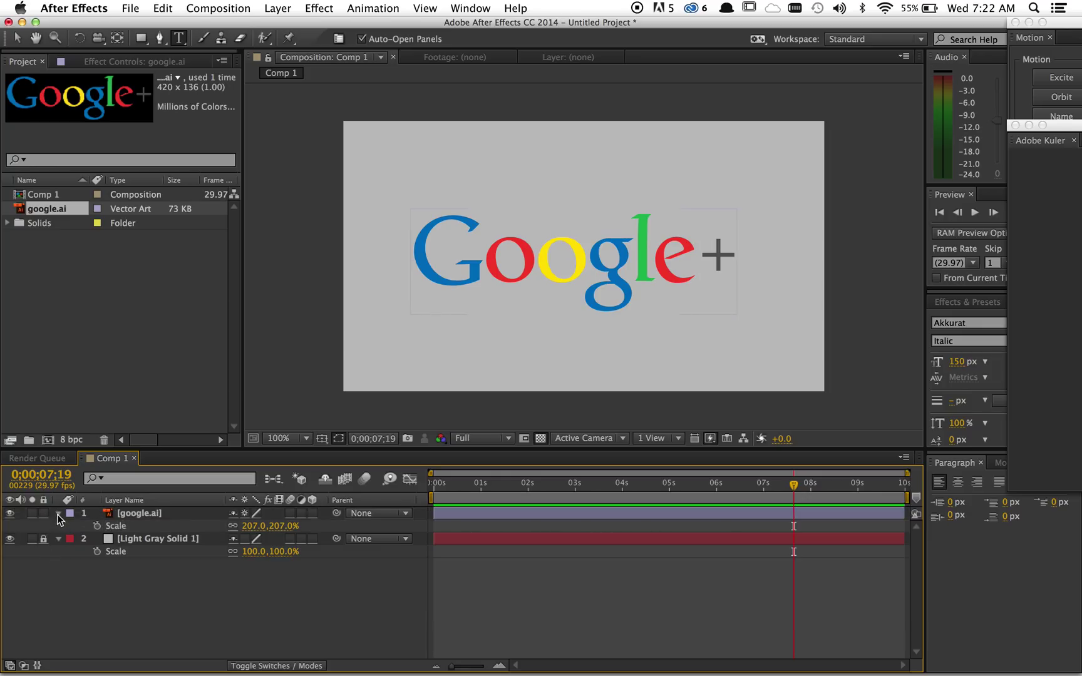
pyautogui.click(58, 513)
pyautogui.click(58, 513)
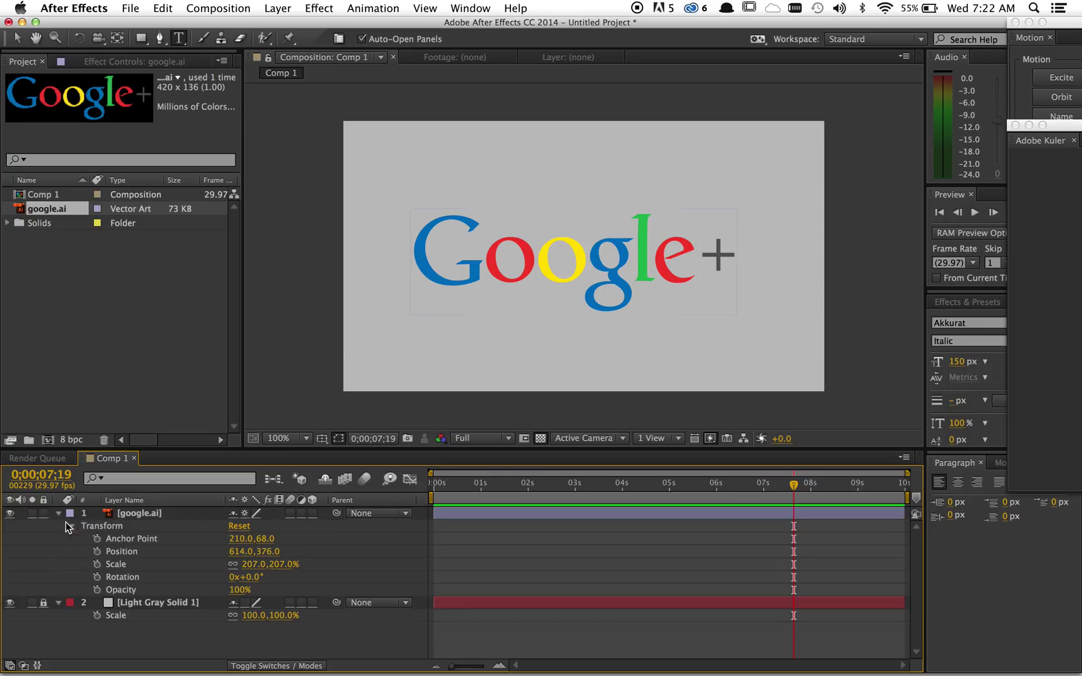
# Step: Create shapes from the google.ai vector layer, then deselect and collapse google.ai's Transform
pyautogui.rightClick(141, 510)
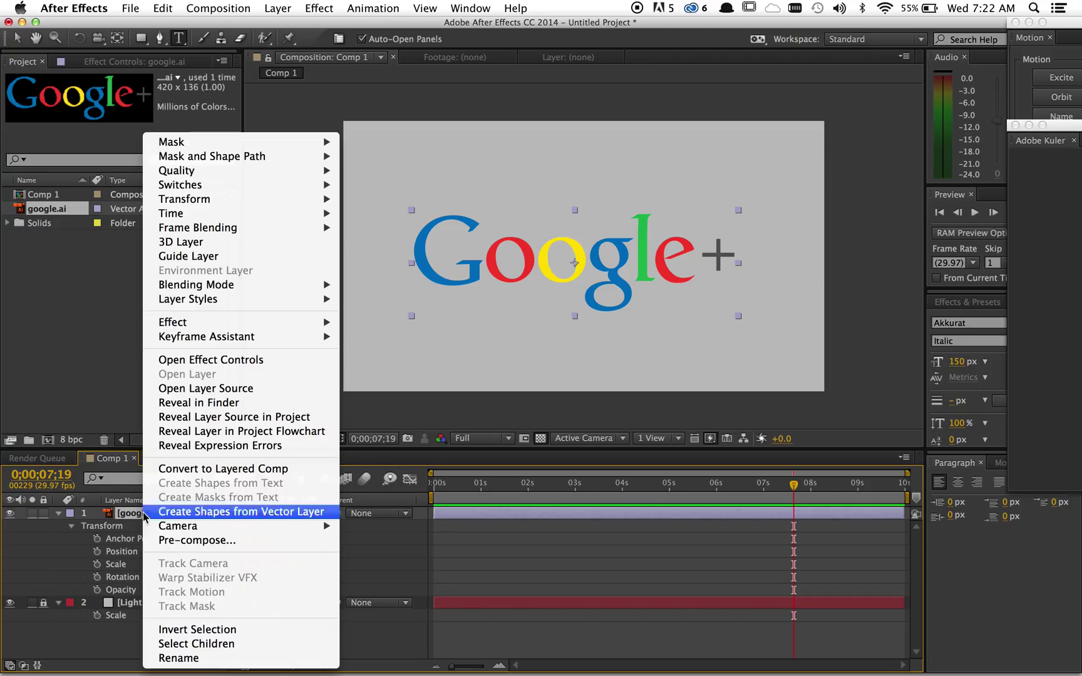
pyautogui.click(201, 514)
pyautogui.click(56, 536)
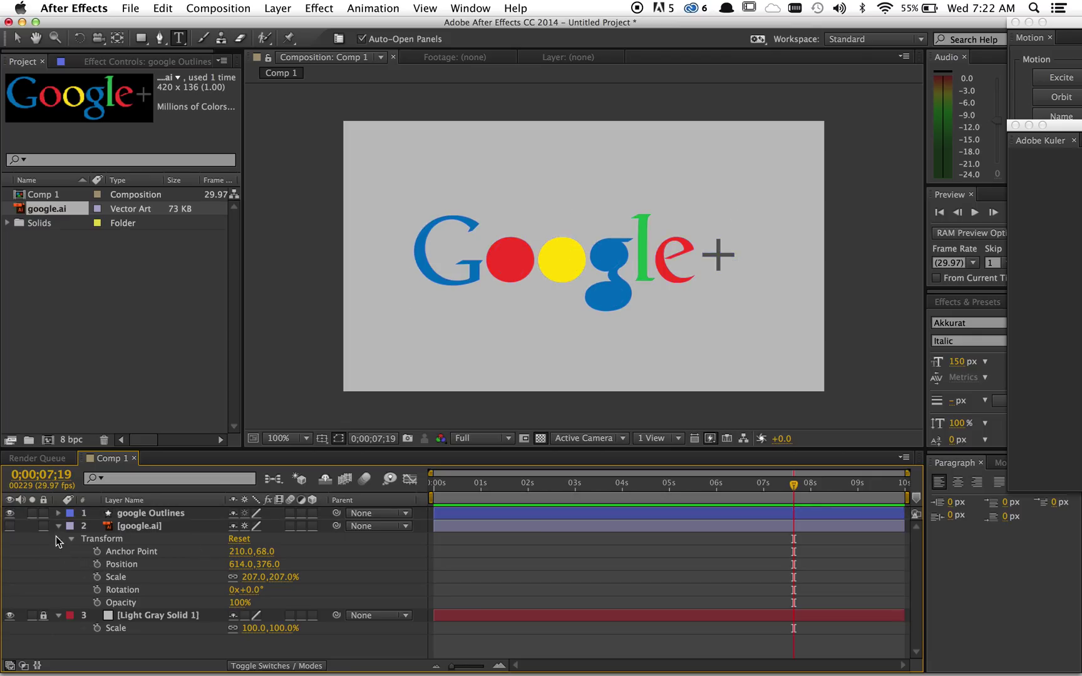
pyautogui.click(58, 526)
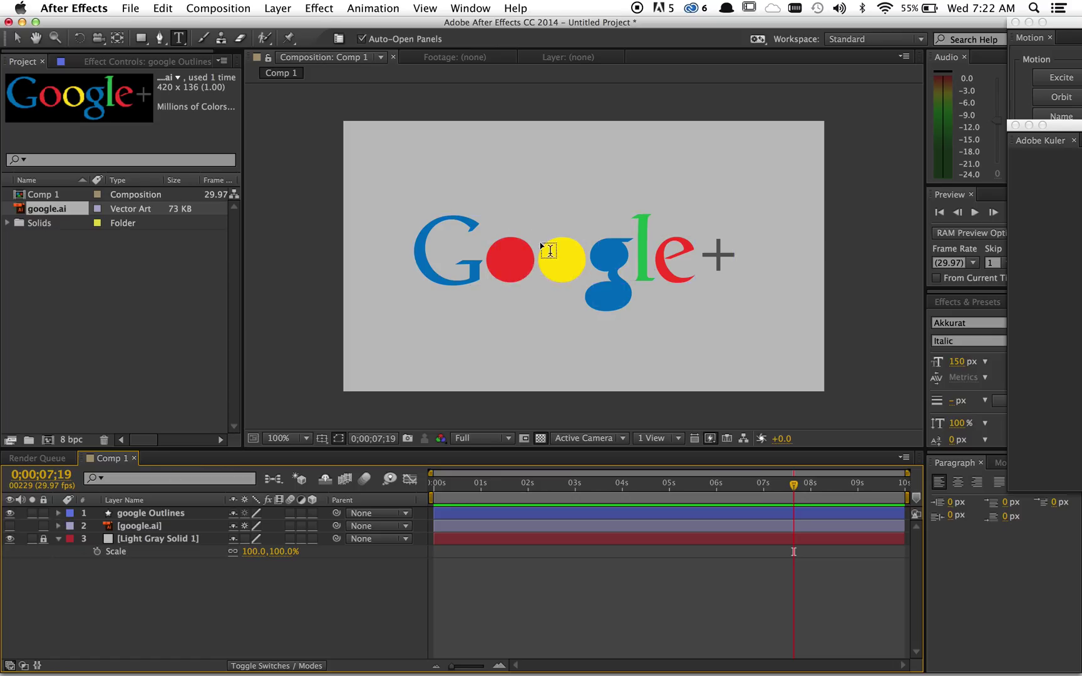
# Step: Expand google Outlines' Contents and inspect Group 1's G path
pyautogui.click(58, 512)
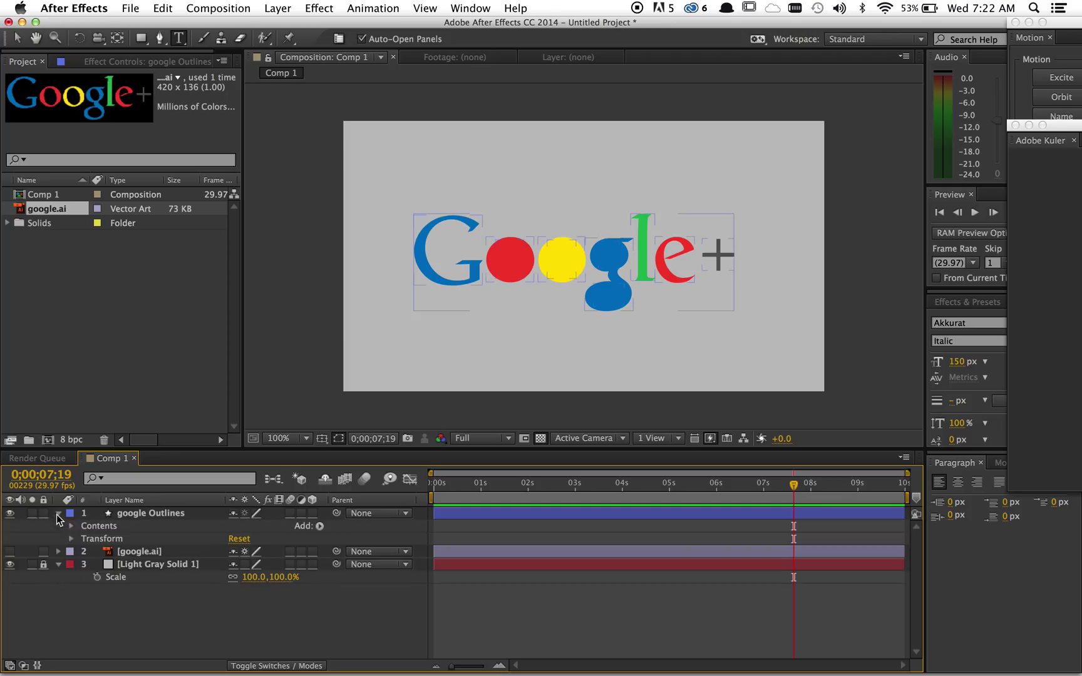
pyautogui.click(71, 527)
pyautogui.click(102, 542)
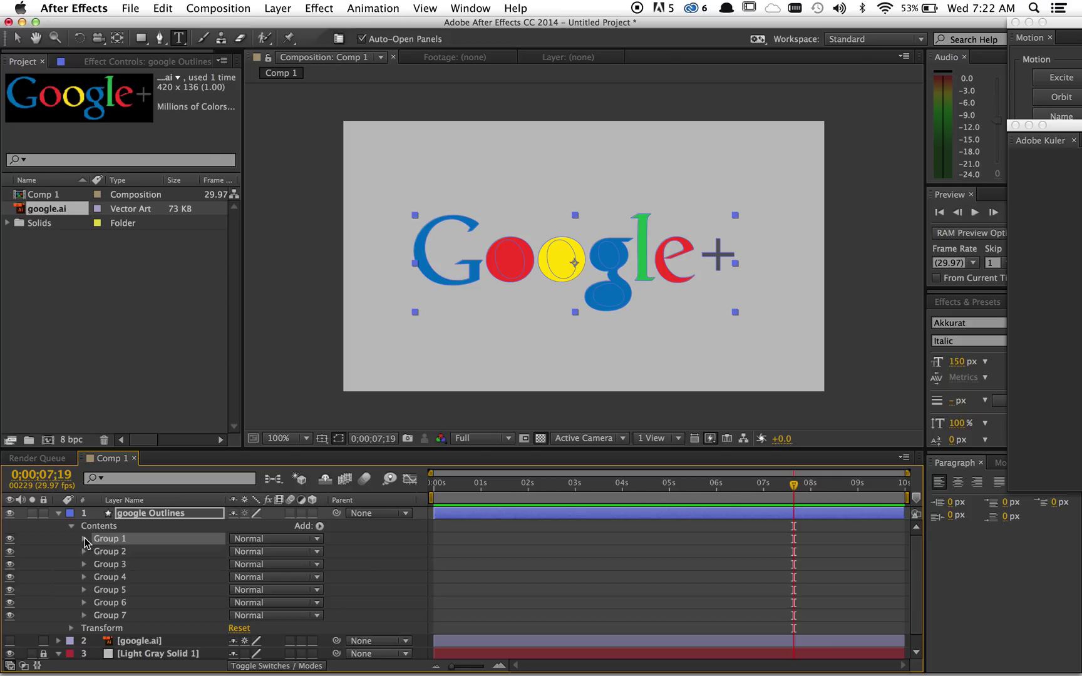
pyautogui.click(84, 539)
pyautogui.click(115, 551)
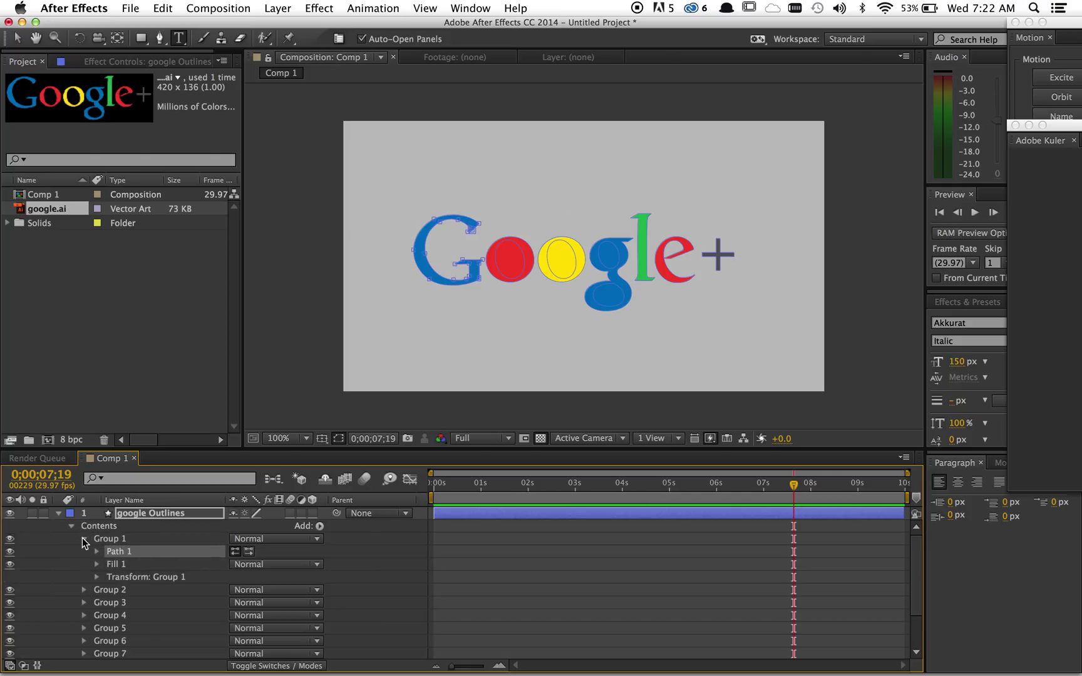
pyautogui.click(84, 539)
# Step: Set Group 2's Merge Paths 1 mode to Exclude Intersections for the red o
pyautogui.click(84, 552)
pyautogui.click(114, 564)
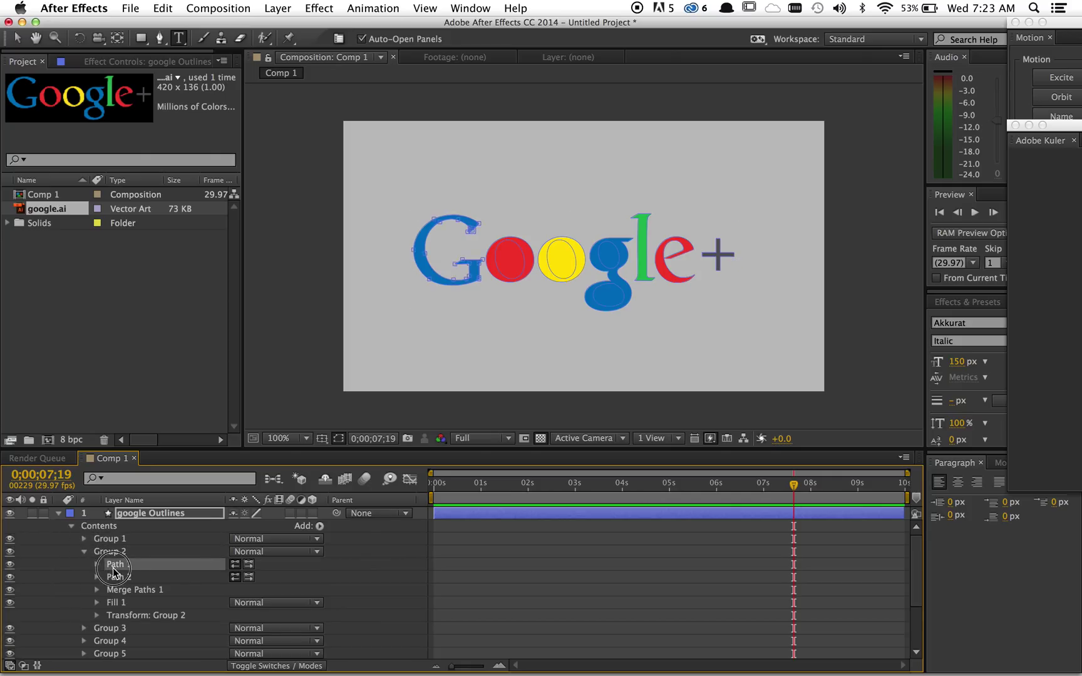
pyautogui.click(115, 577)
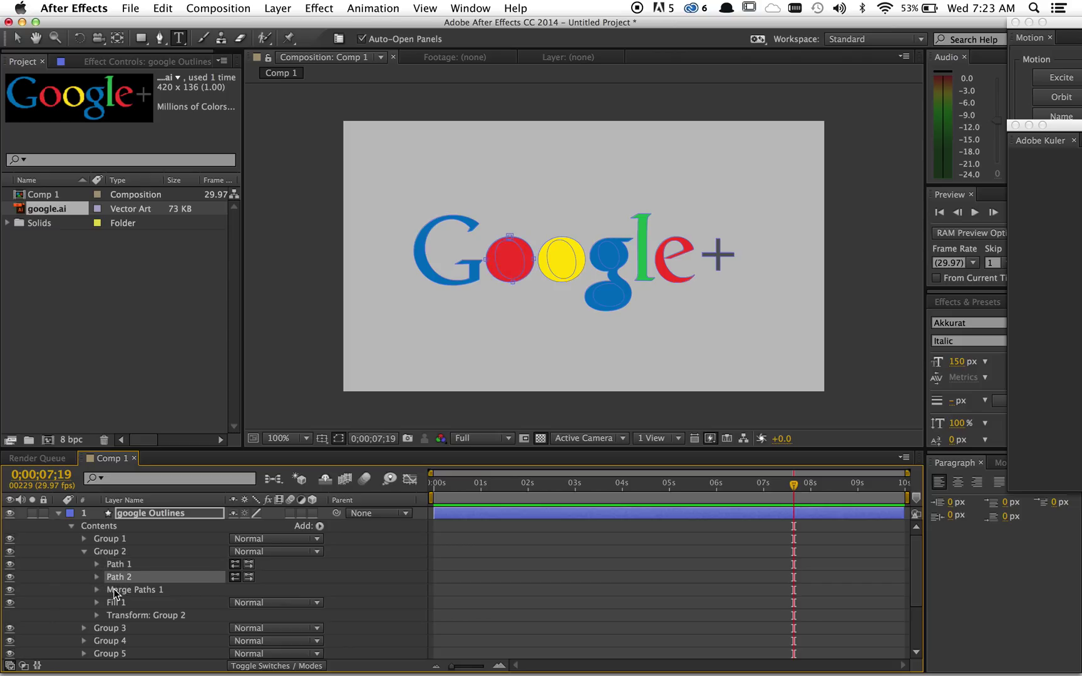
pyautogui.click(114, 590)
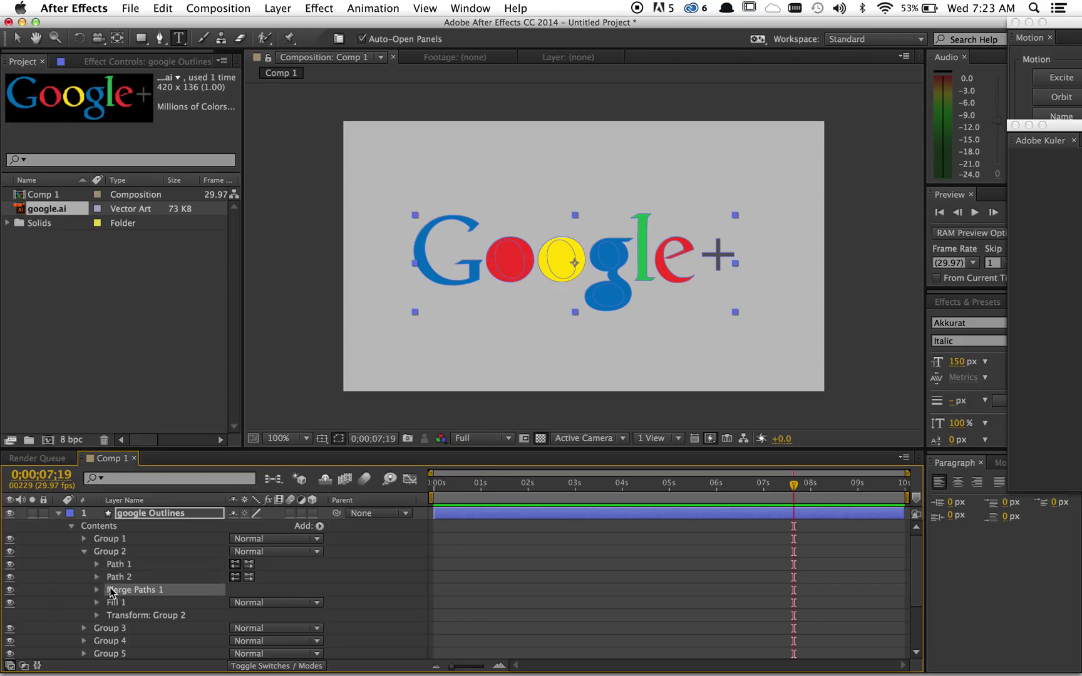
pyautogui.click(97, 590)
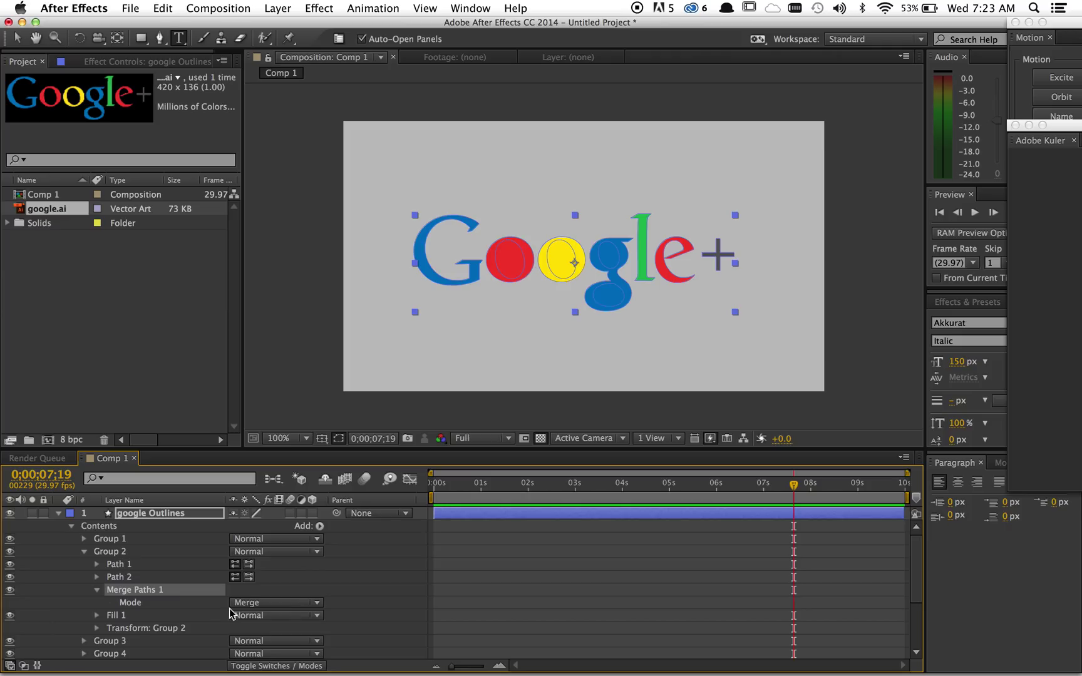
pyautogui.click(257, 602)
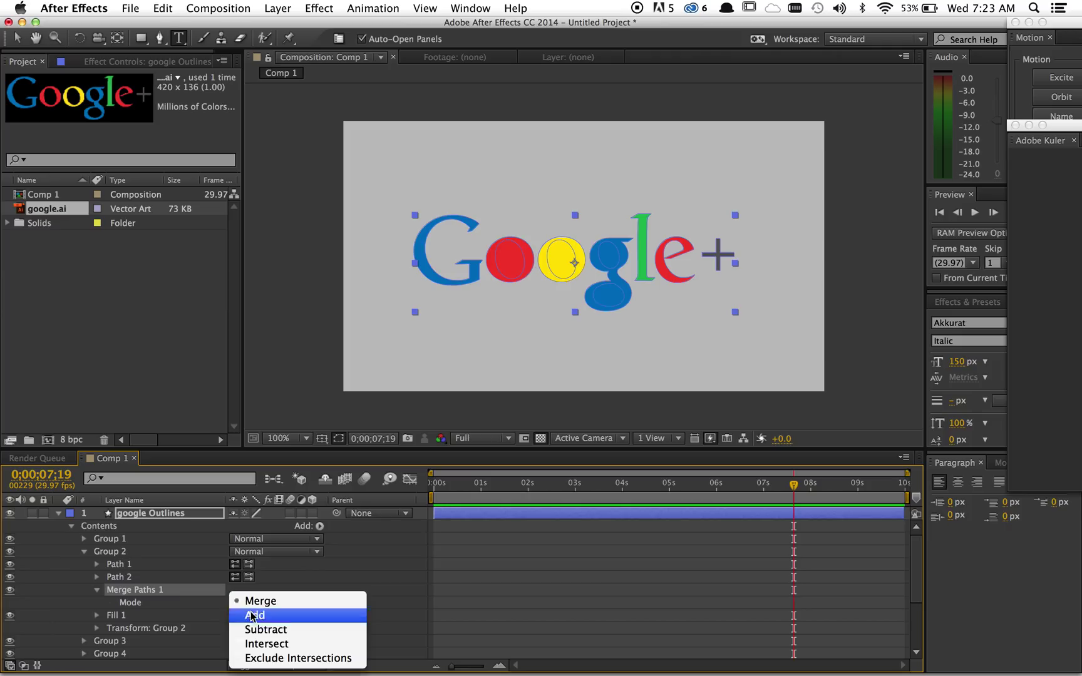
pyautogui.click(276, 658)
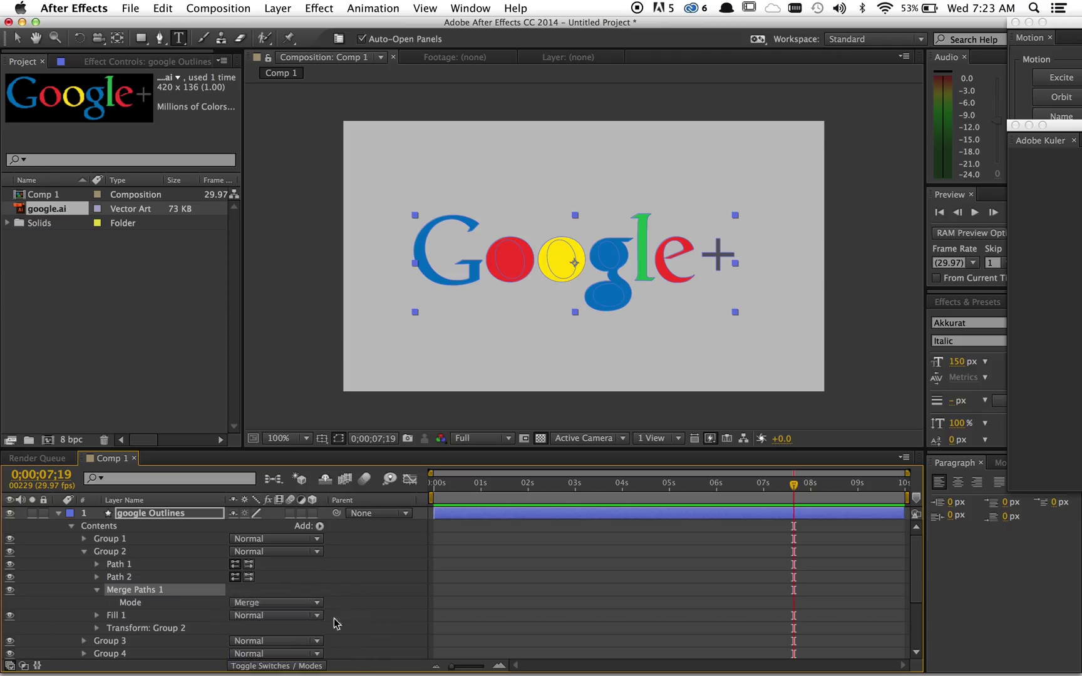
# Step: Compare Group 2 with Intersect mode, then revert to Exclude Intersections
pyautogui.click(378, 576)
pyautogui.click(293, 604)
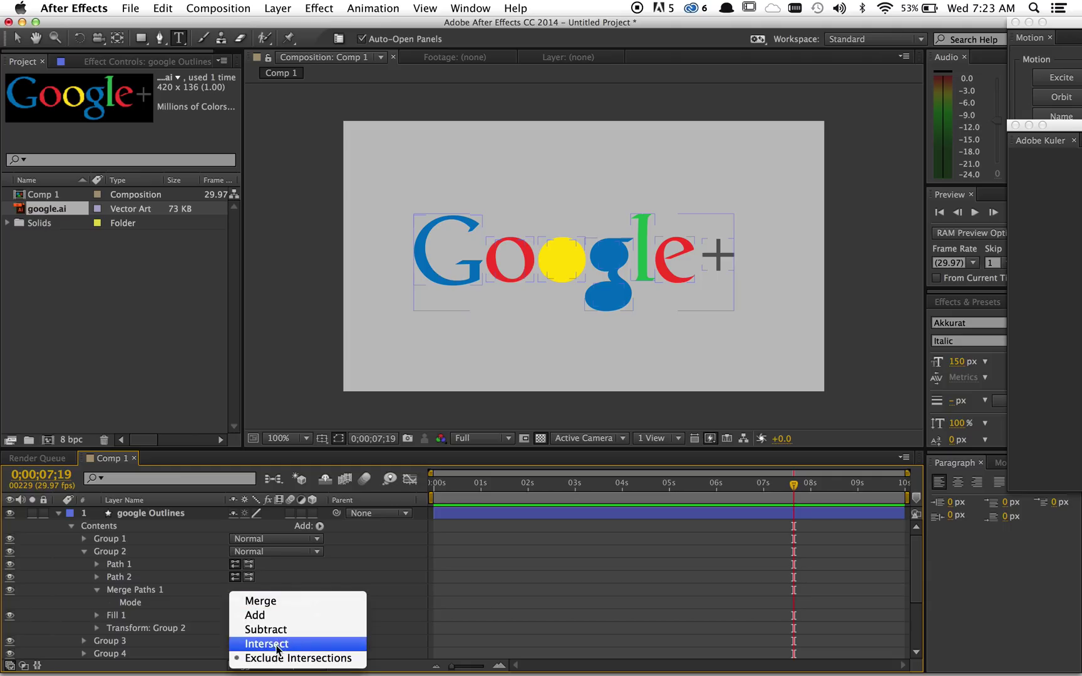
pyautogui.click(269, 645)
pyautogui.click(363, 571)
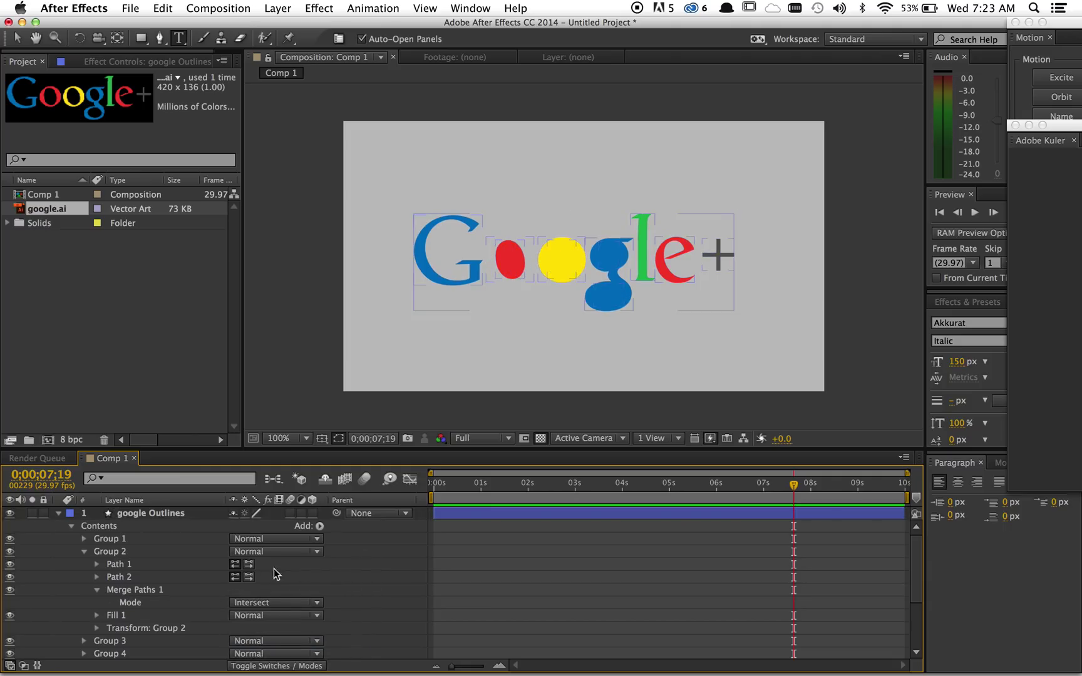
pyautogui.click(269, 602)
pyautogui.click(263, 661)
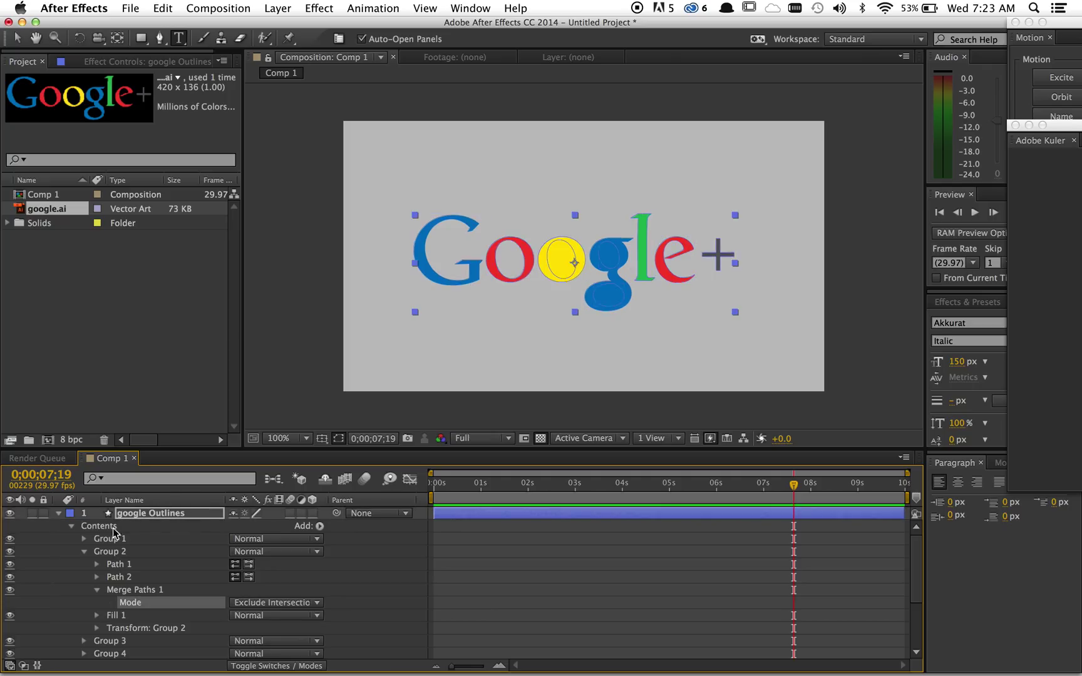
pyautogui.click(97, 590)
pyautogui.click(85, 552)
# Step: Set Group 3's Merge Paths mode to Exclude Intersections for the yellow o
pyautogui.click(99, 564)
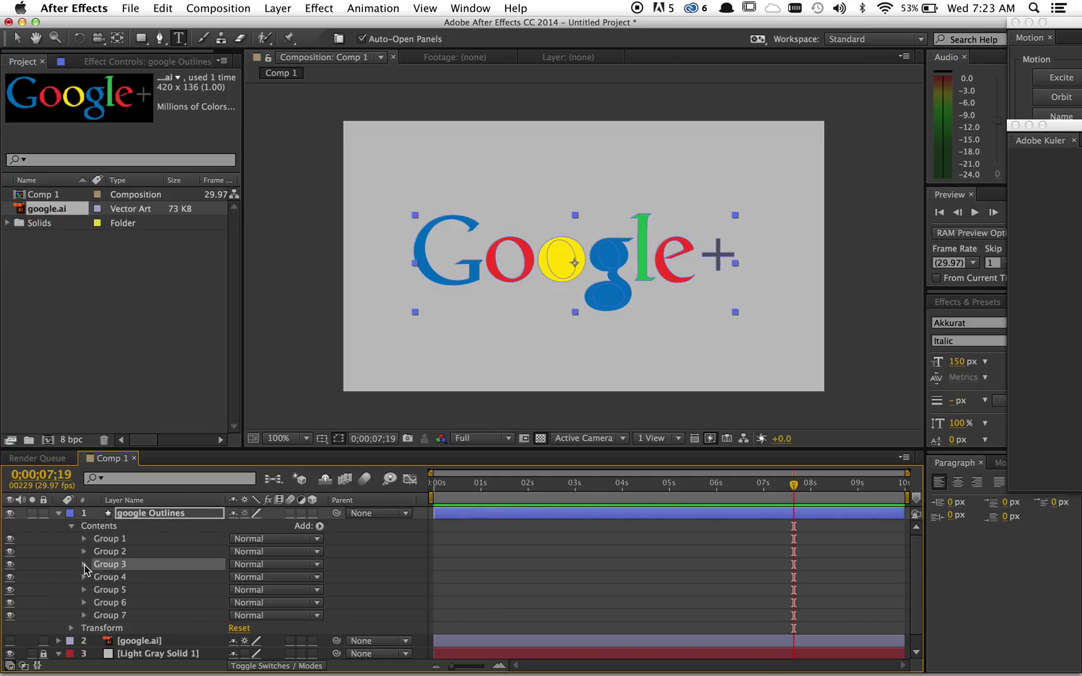
pyautogui.click(84, 564)
pyautogui.click(97, 603)
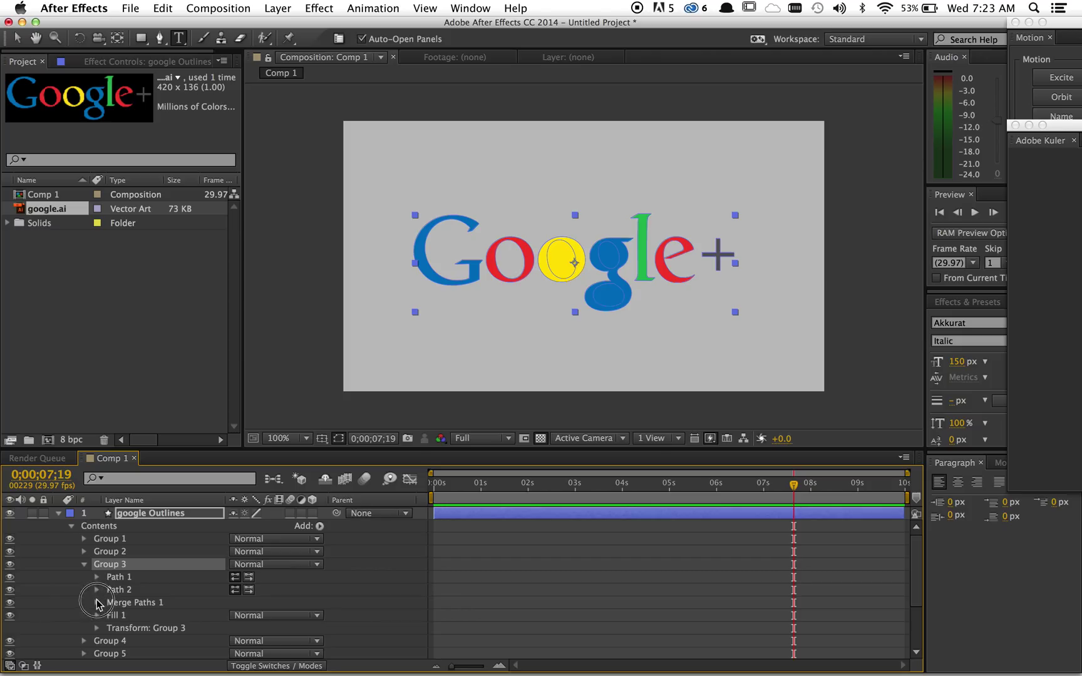
pyautogui.click(253, 619)
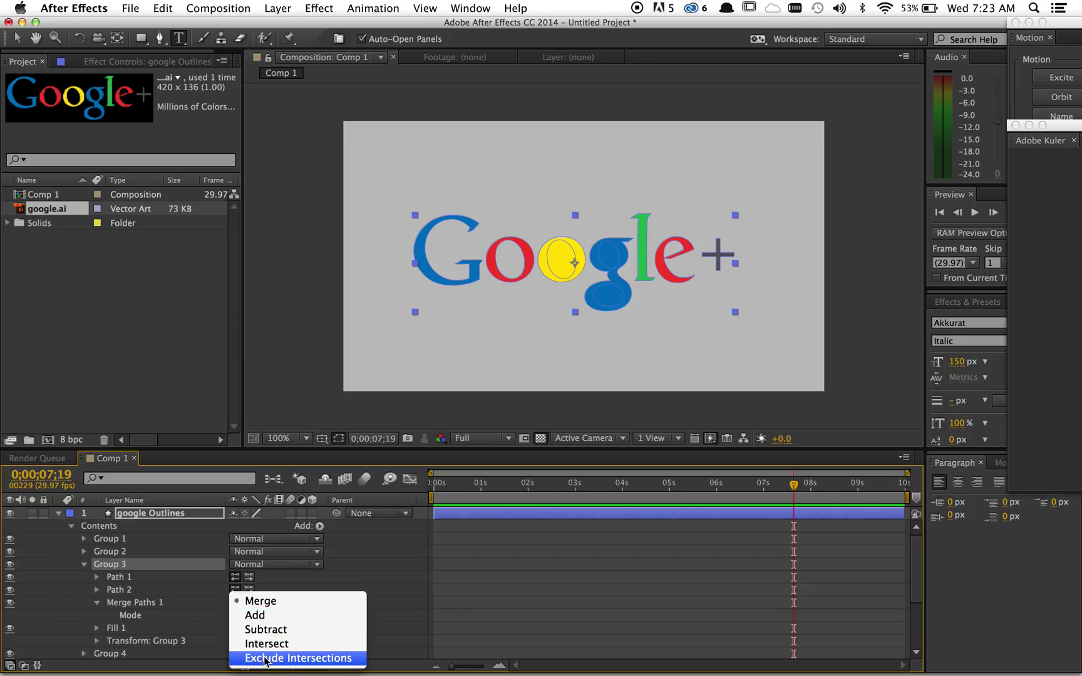
pyautogui.click(266, 655)
pyautogui.click(84, 564)
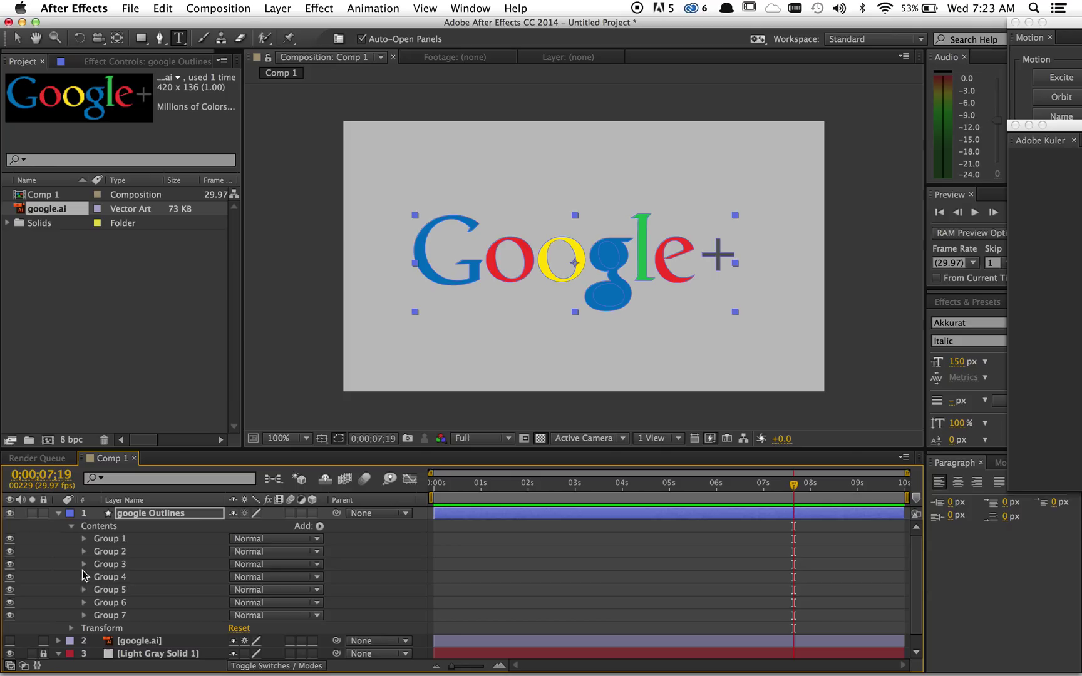
# Step: Set Group 4's Merge Paths mode to Exclude Intersections for the blue g
pyautogui.click(84, 576)
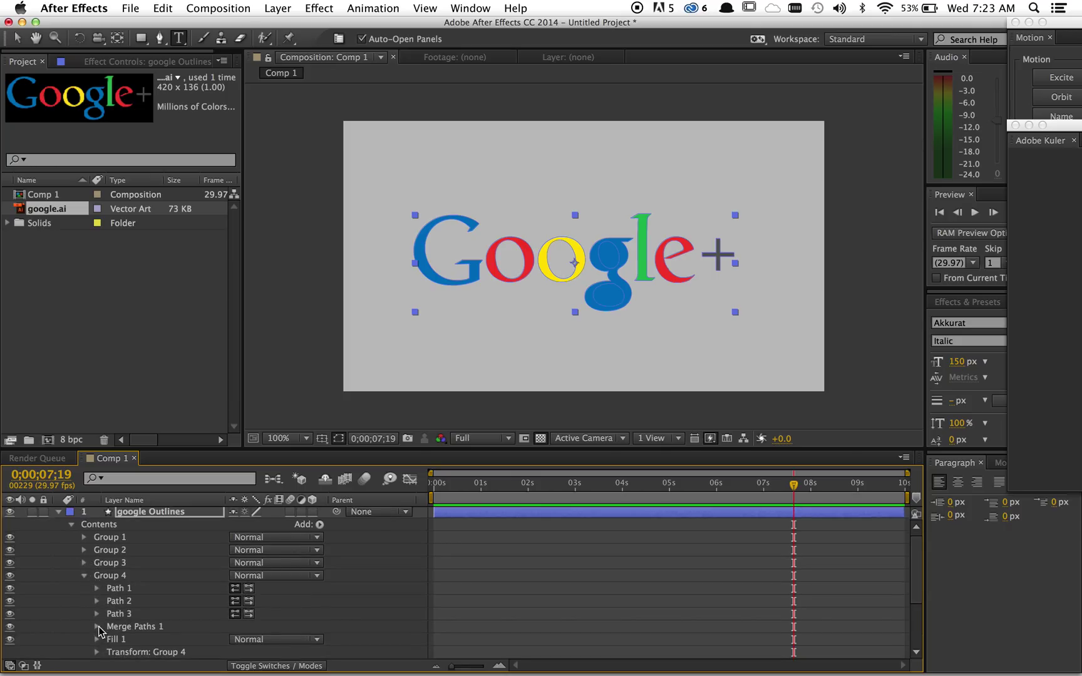
pyautogui.click(97, 626)
pyautogui.click(239, 639)
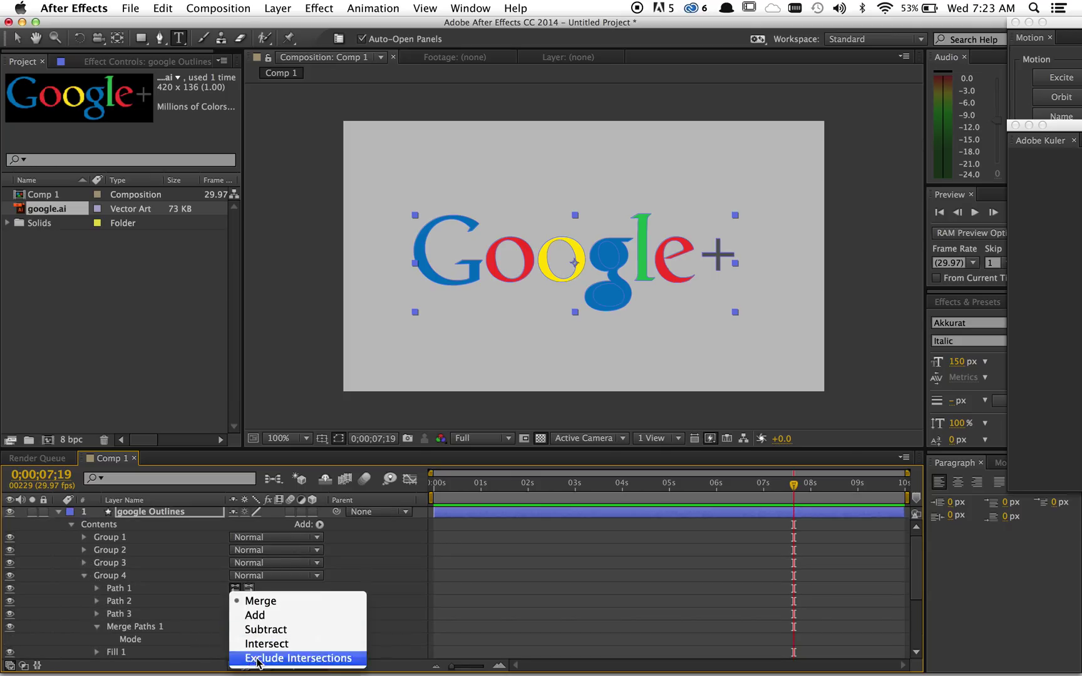
pyautogui.click(266, 654)
pyautogui.click(337, 592)
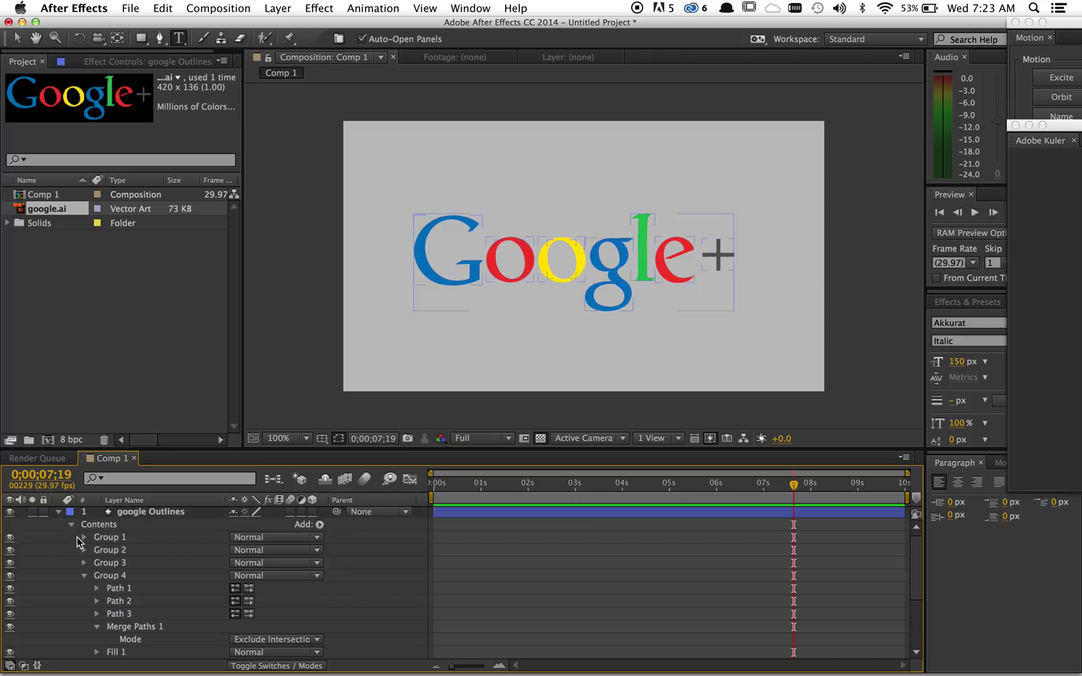
pyautogui.click(84, 575)
pyautogui.click(84, 575)
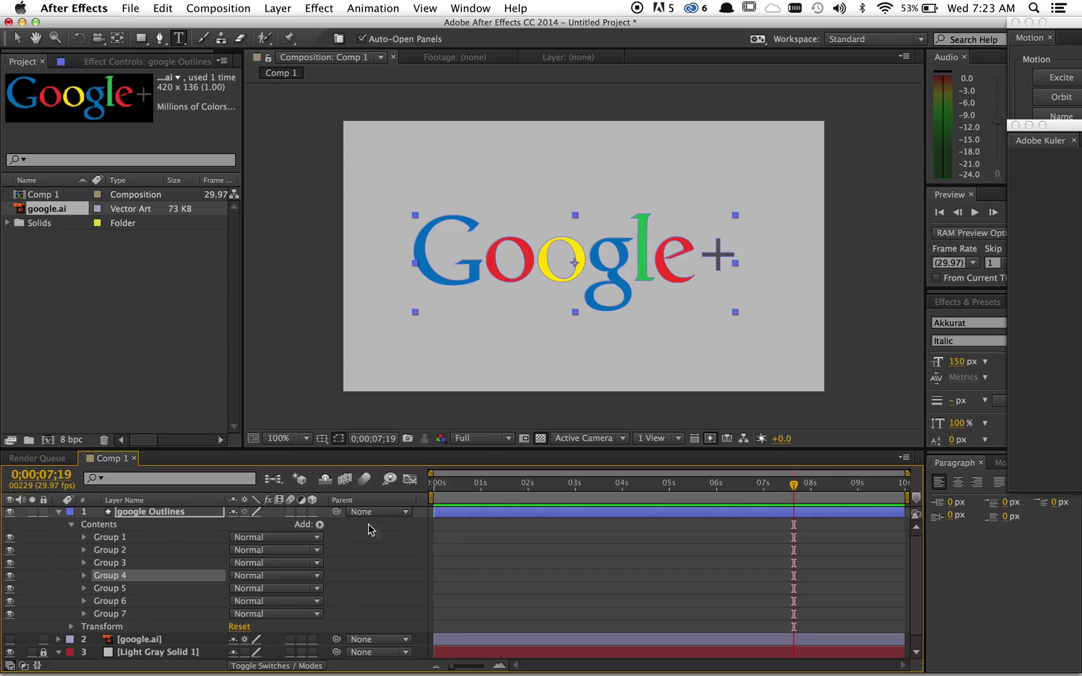
# Step: Add Wiggle Paths to the google Outlines layer's contents and expand Wiggle Paths 1
pyautogui.click(320, 525)
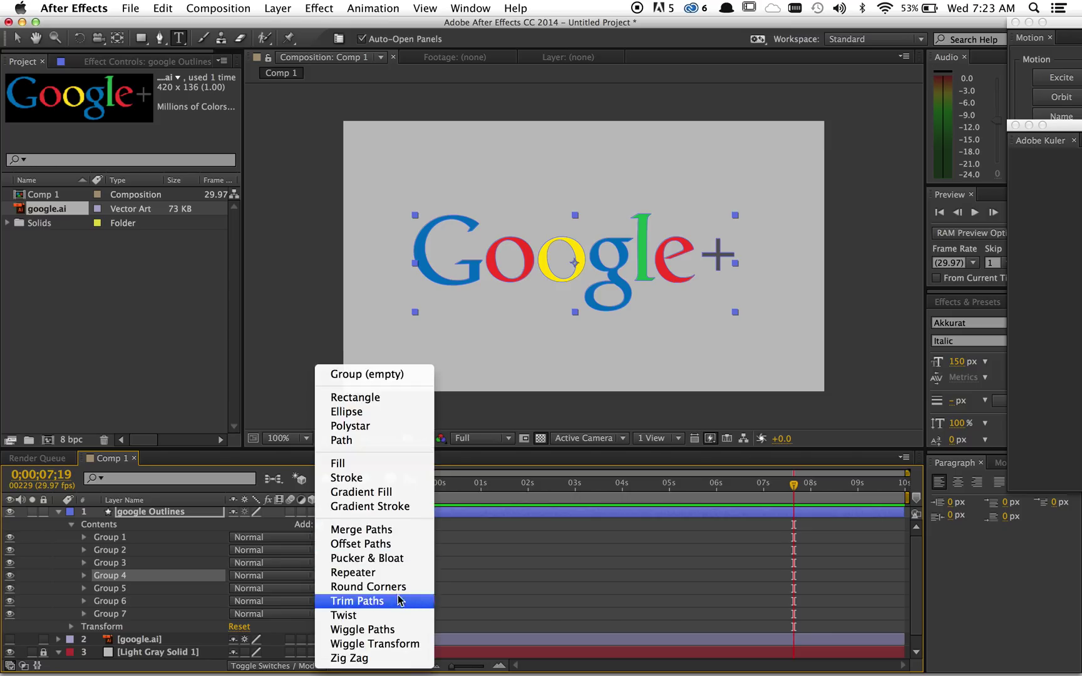
pyautogui.click(450, 567)
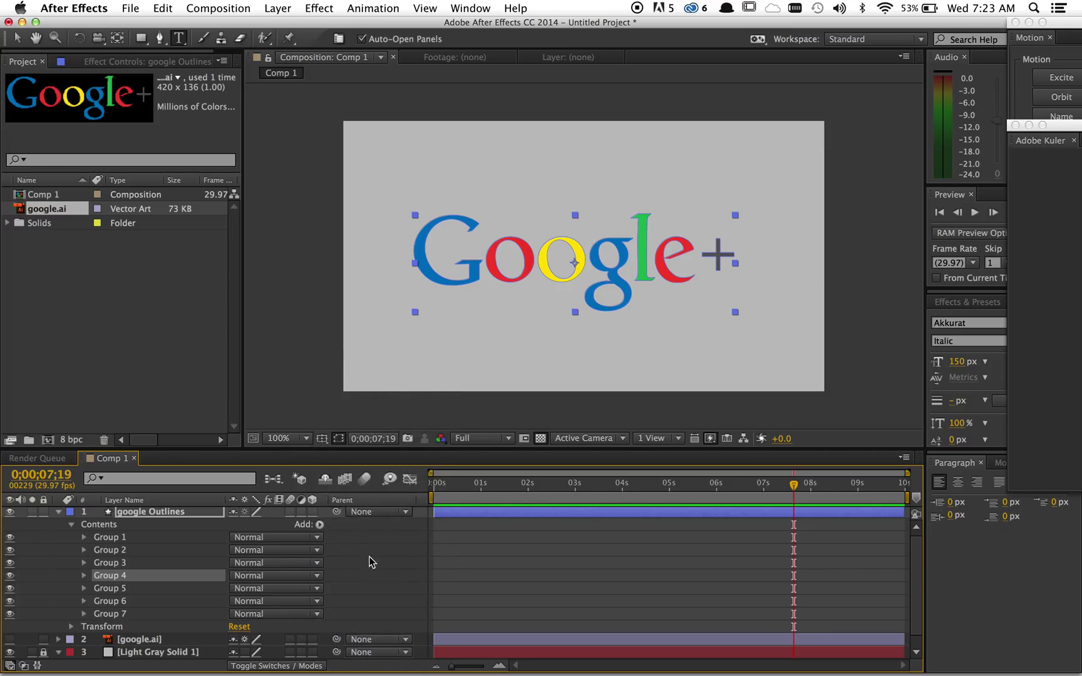
pyautogui.click(305, 525)
pyautogui.click(112, 538)
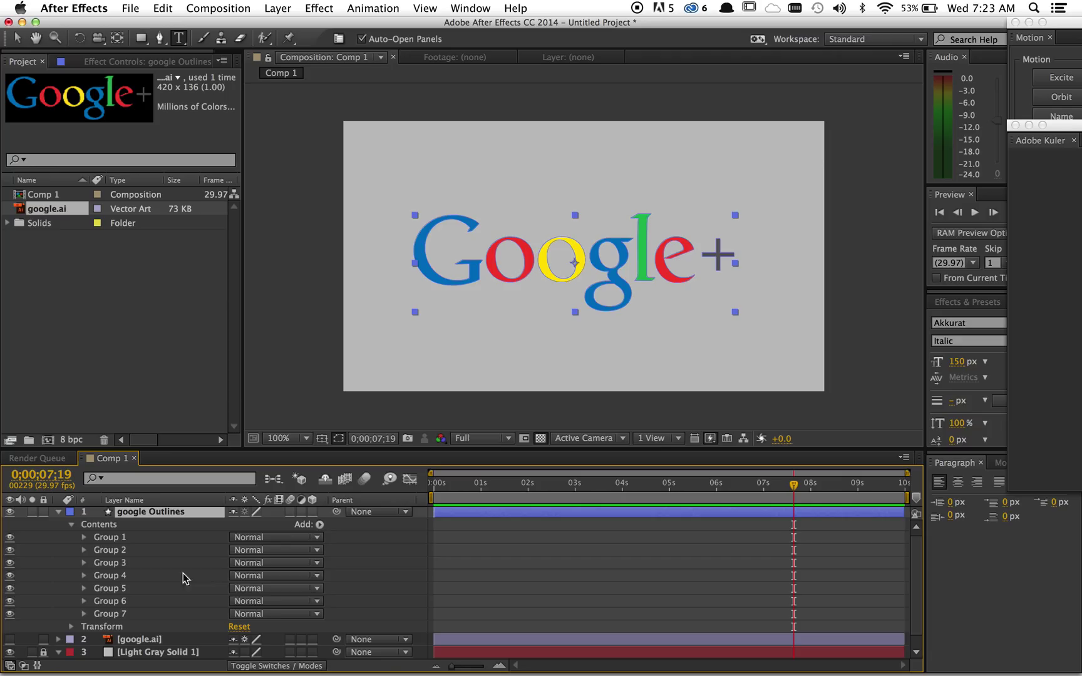
pyautogui.click(319, 525)
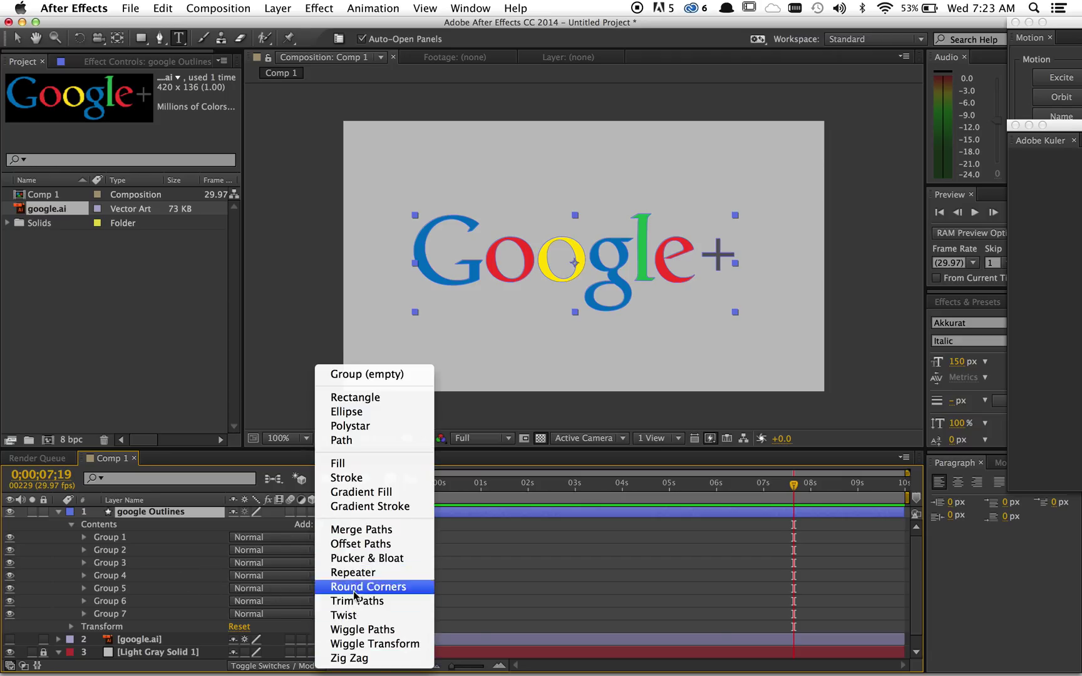
pyautogui.click(357, 630)
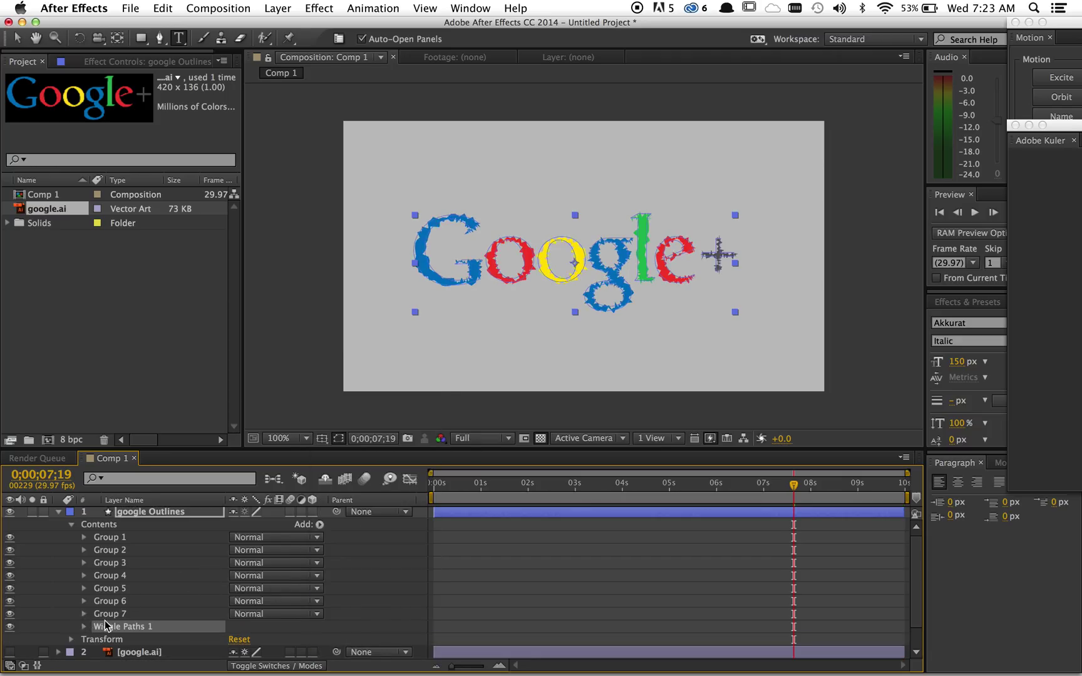
pyautogui.moveTo(102, 627)
pyautogui.mouseDown()
pyautogui.moveTo(103, 615)
pyautogui.moveTo(104, 632)
pyautogui.mouseUp()
# Step: Reduce the wiggle Size to about 3 and set Points to Smooth
pyautogui.click(86, 625)
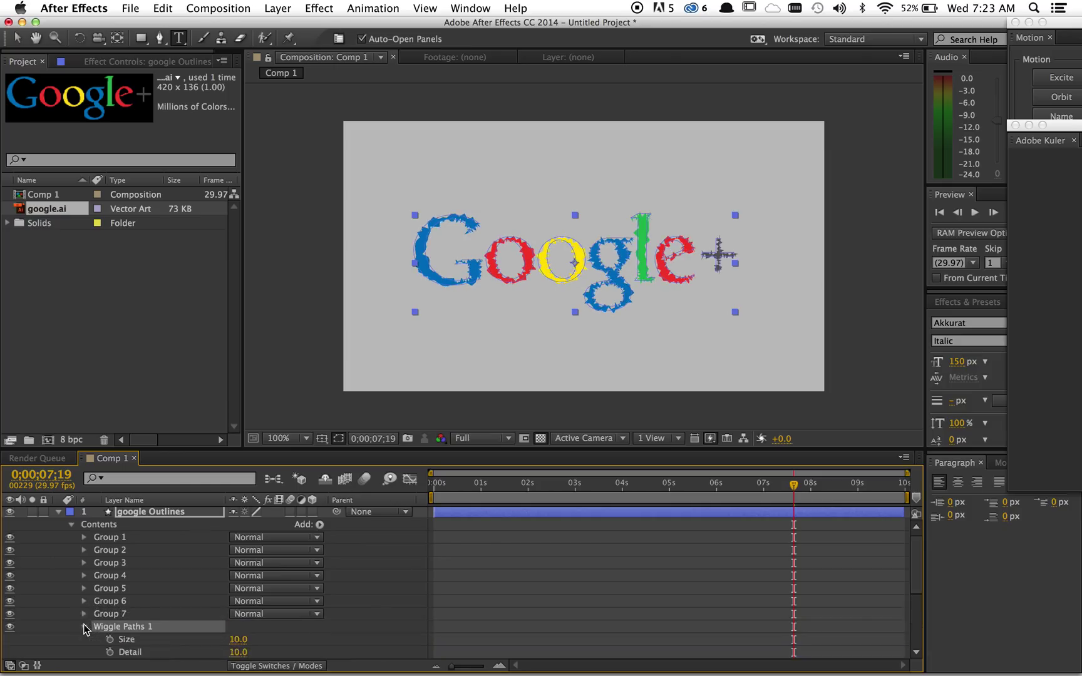
pyautogui.scroll(-3, 348, 580)
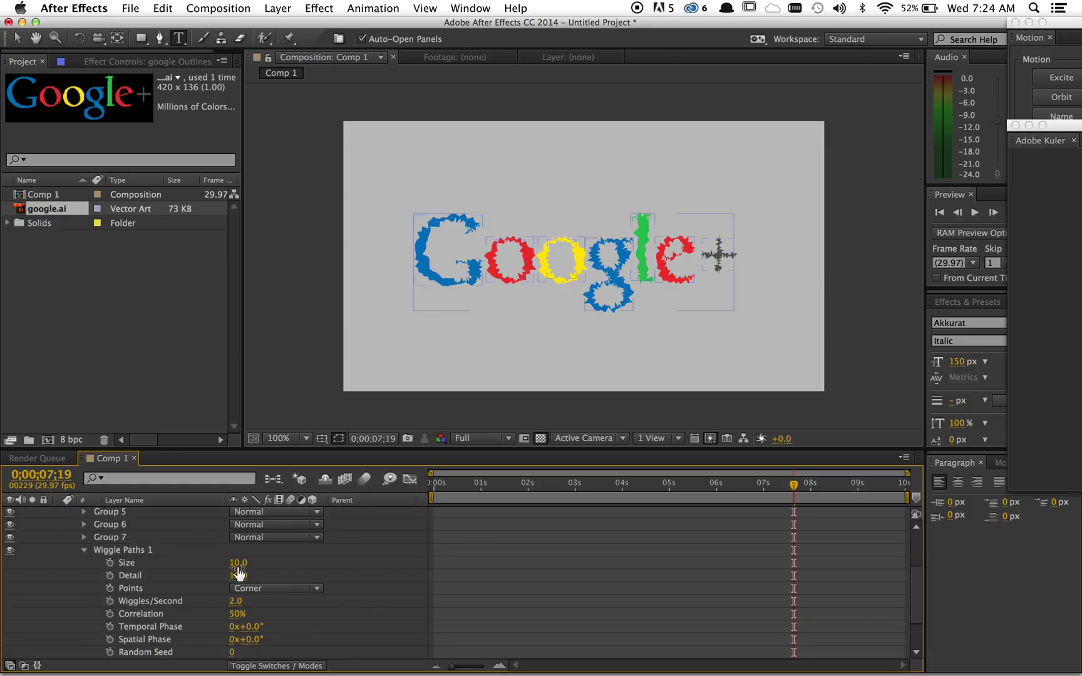
pyautogui.moveTo(235, 563); pyautogui.dragTo(235, 571)
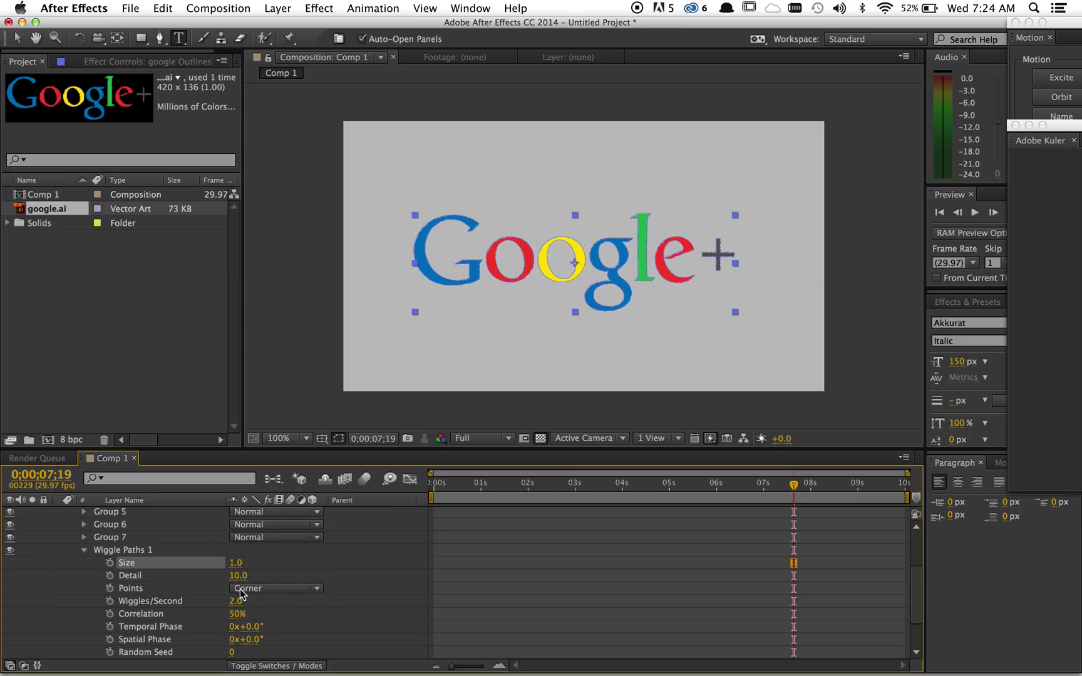
pyautogui.click(241, 588)
pyautogui.press('Return')
pyautogui.click(275, 573)
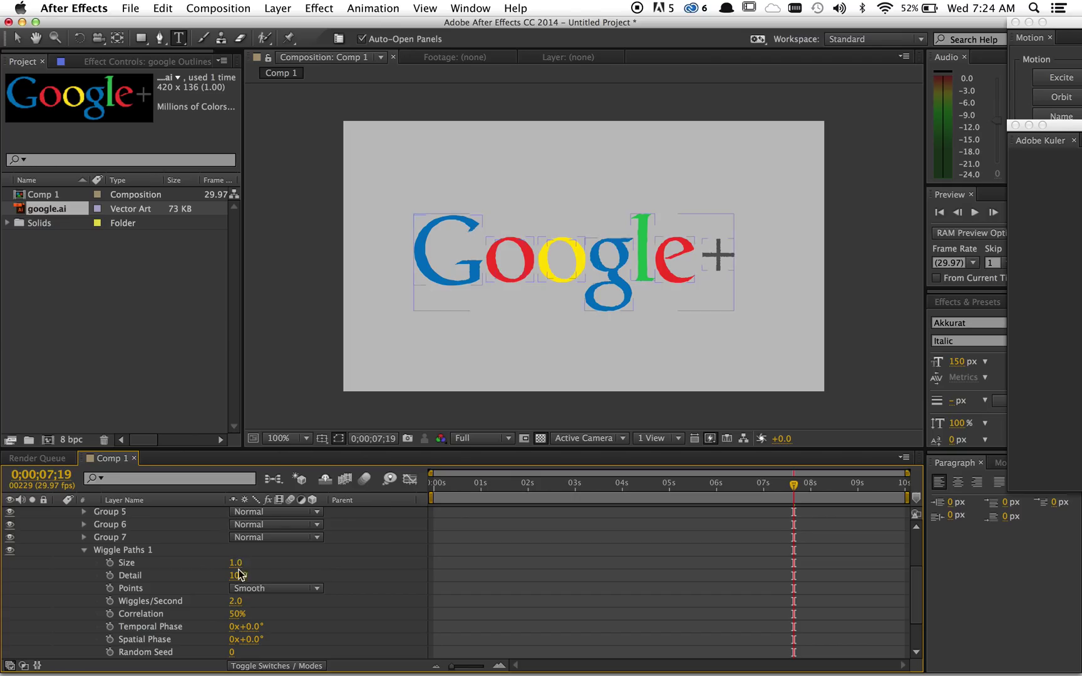
# Step: Set the wiggle Size to 2, leaving Detail at 10
pyautogui.moveTo(236, 563)
pyautogui.mouseDown()
pyautogui.moveTo(270, 567)
pyautogui.moveTo(229, 569)
pyautogui.moveTo(242, 558)
pyautogui.moveTo(238, 577)
pyautogui.mouseUp()
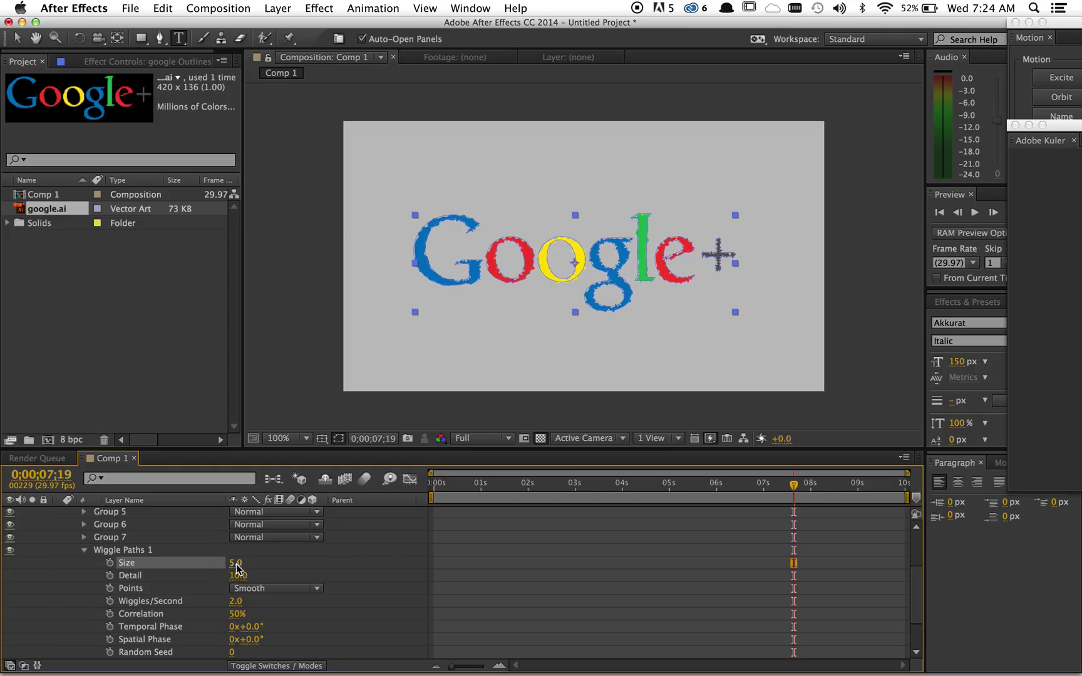
pyautogui.click(236, 563)
pyautogui.write('2')
pyautogui.press('Return')
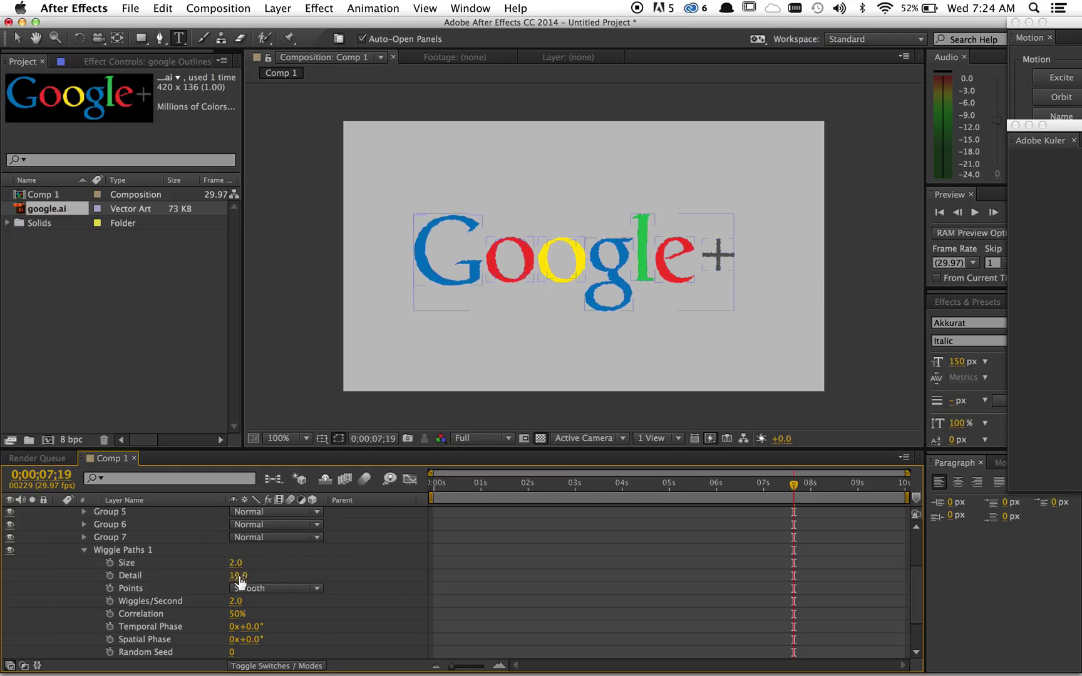
pyautogui.click(238, 576)
pyautogui.press('Return')
# Step: Preview the wiggling logo from frame 0
pyautogui.press('space')
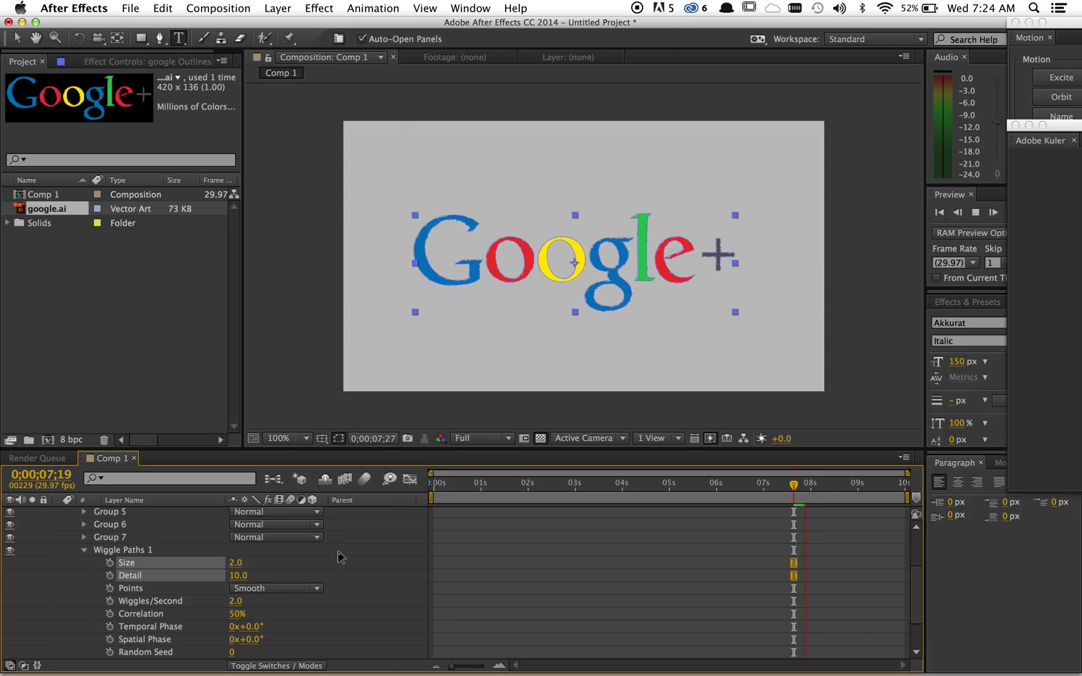
pyautogui.moveTo(582, 485); pyautogui.dragTo(406, 487)
pyautogui.press('space')
pyautogui.click(358, 602)
# Step: Try Wiggles/Second at 10, then 5, previewing each
pyautogui.click(235, 601)
pyautogui.write('10')
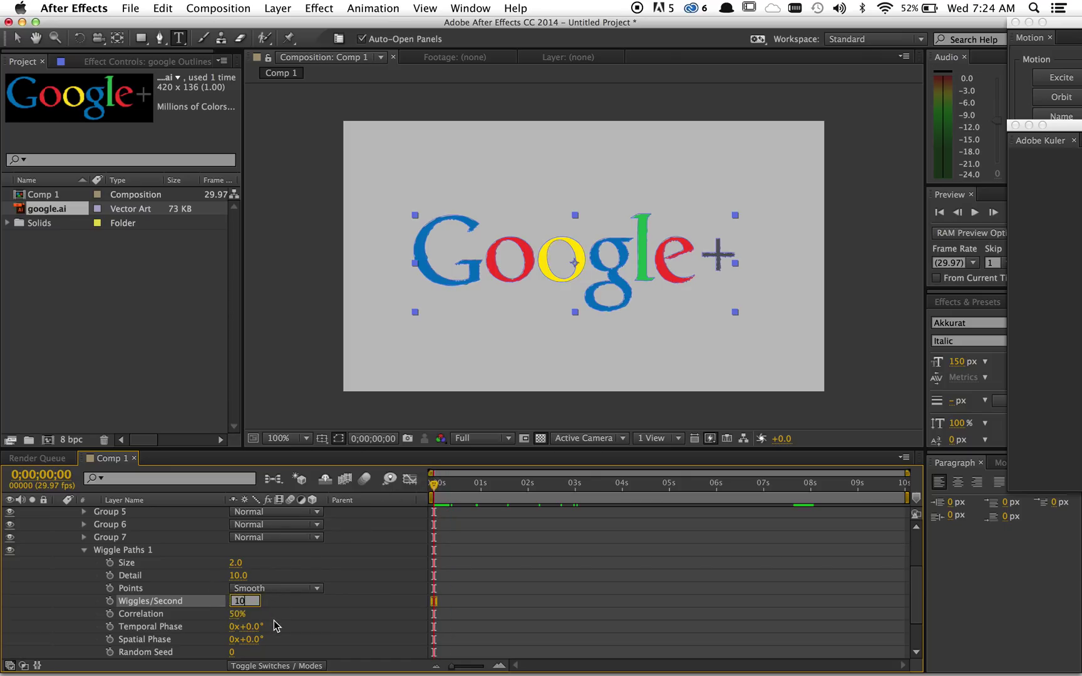
pyautogui.click(279, 618)
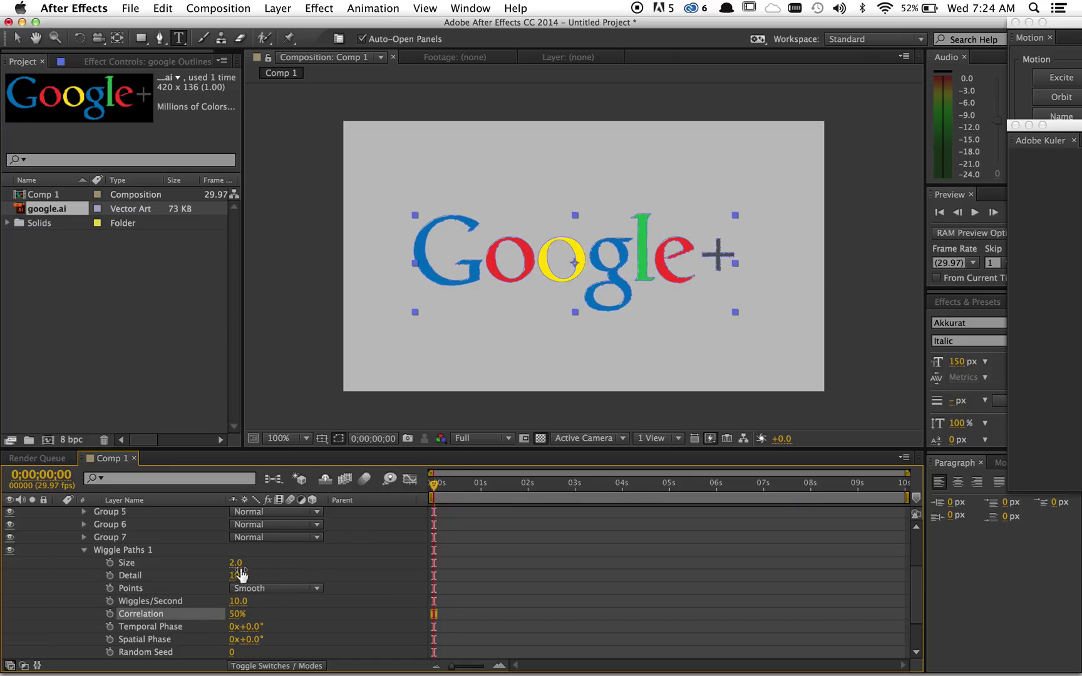
pyautogui.click(316, 562)
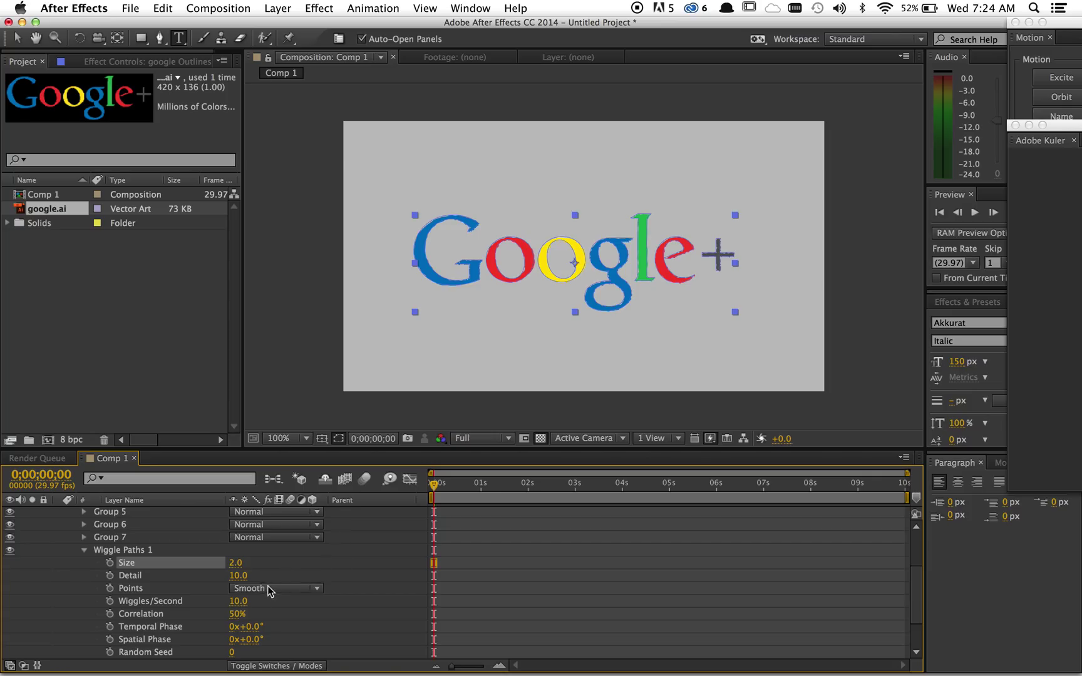
pyautogui.hotkey('ctrl', '0')
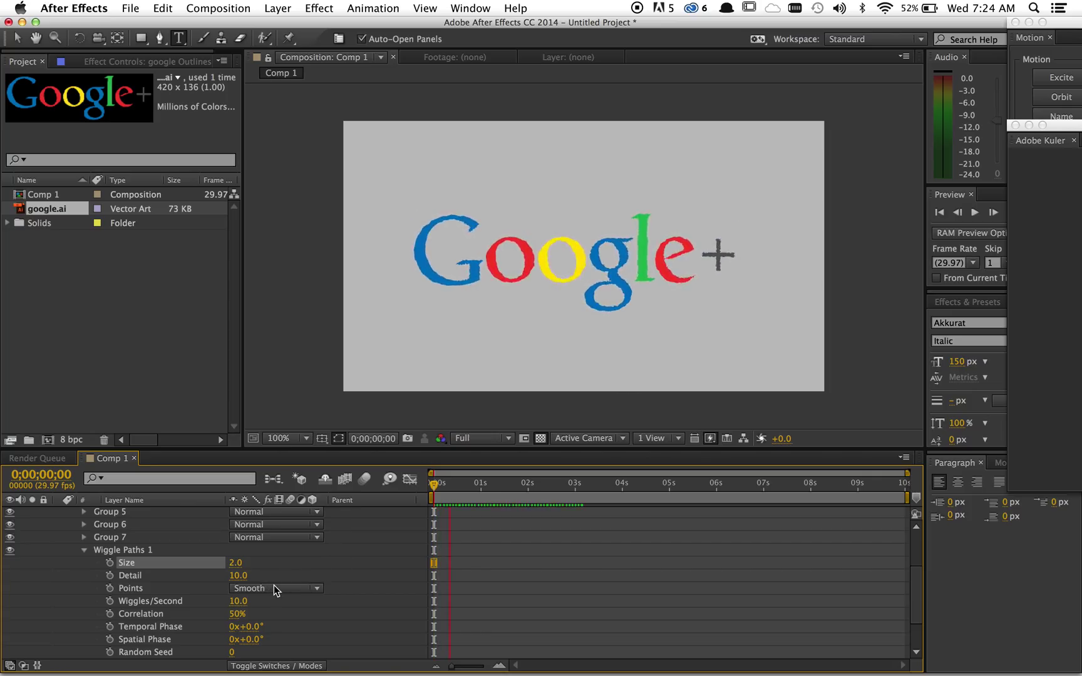
pyautogui.click(236, 601)
pyautogui.write('5')
pyautogui.click(315, 602)
pyautogui.hotkey('ctrl', '0')
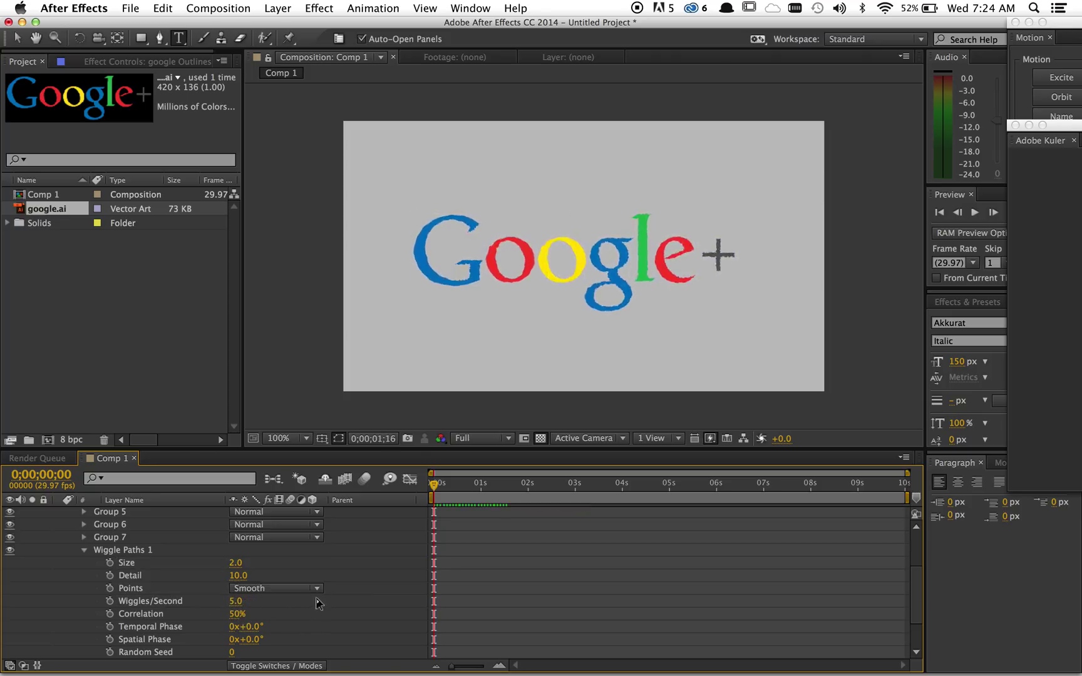
# Step: Try 4 wiggles per second, then settle on 2.0 and preview
pyautogui.click(234, 601)
pyautogui.write('4')
pyautogui.click(285, 606)
pyautogui.hotkey('ctrl', '0')
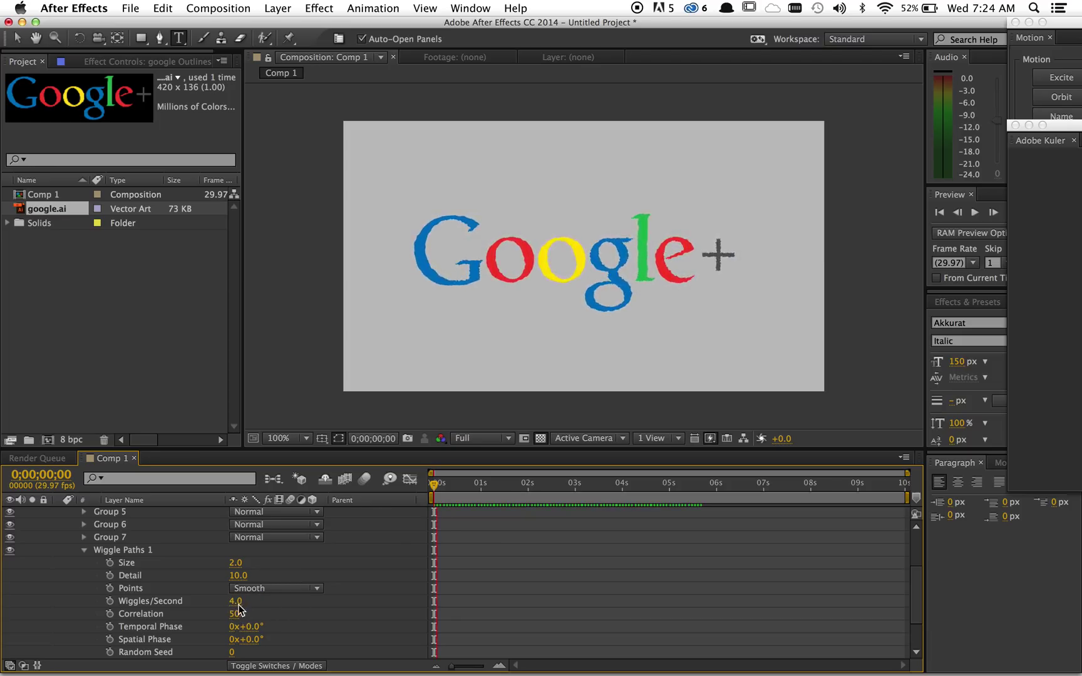
pyautogui.click(236, 601)
pyautogui.write('2')
pyautogui.press('Return')
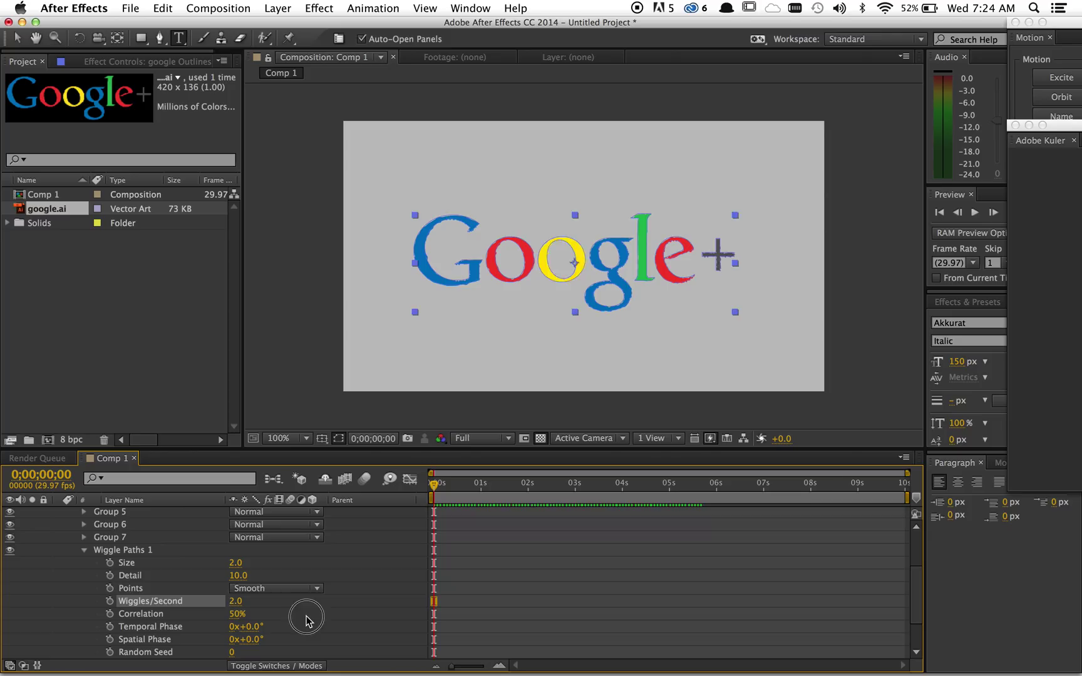
pyautogui.click(308, 617)
pyautogui.hotkey('ctrl', '0')
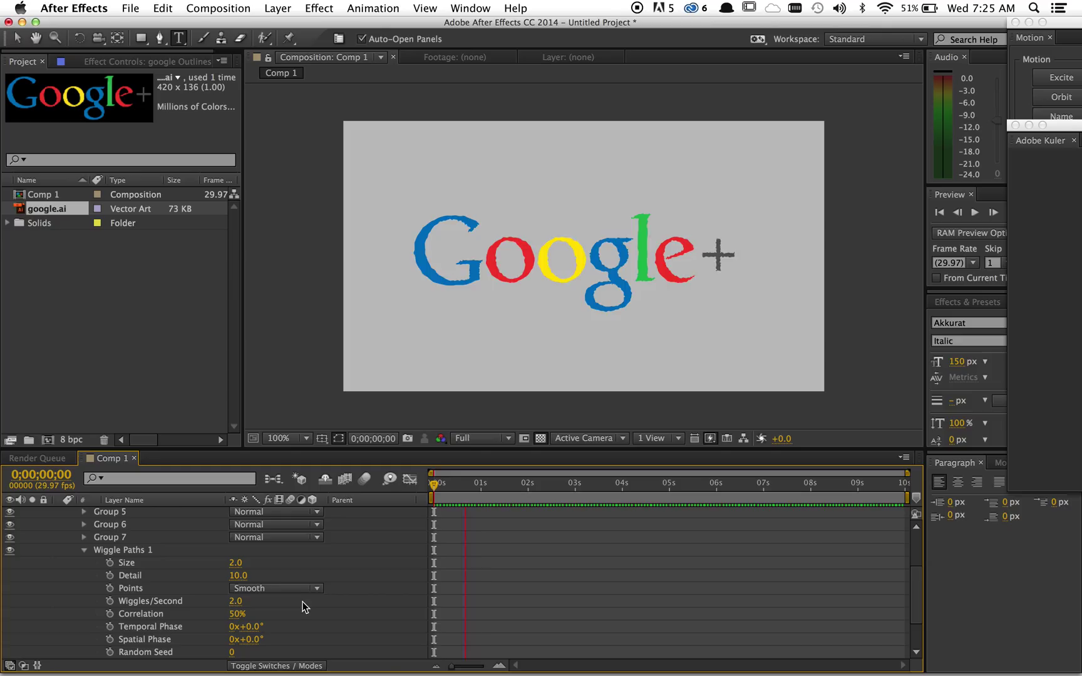
# Step: Stop the preview, select the Size property, and switch to QuickTime Player
pyautogui.press('space')
pyautogui.click(299, 565)
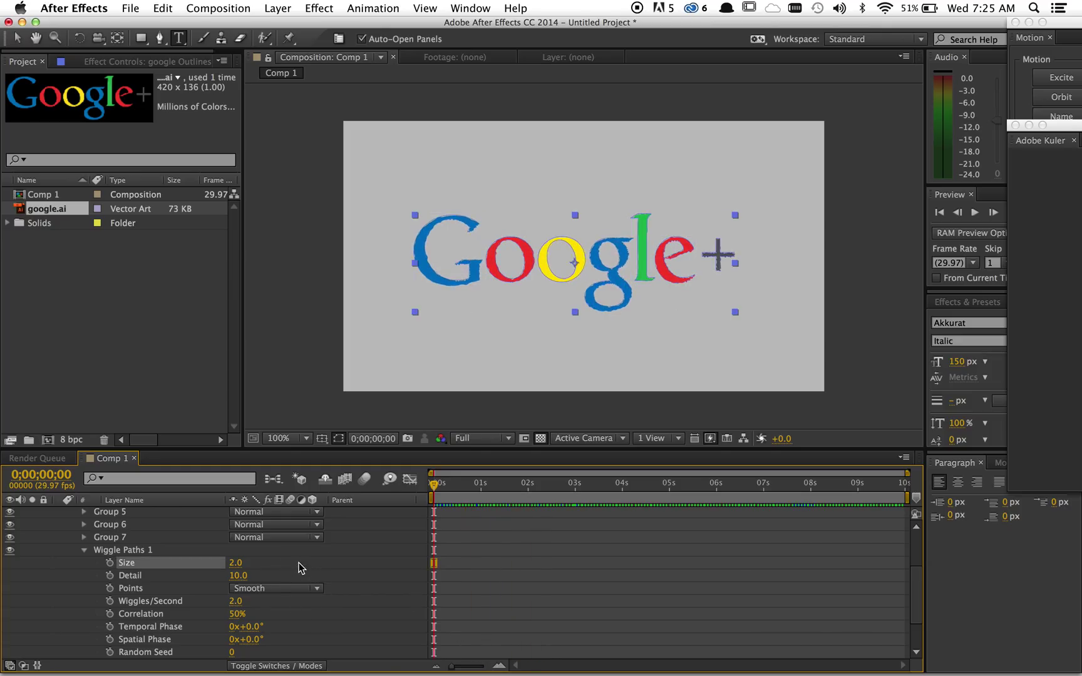
pyautogui.moveTo(521, 674)
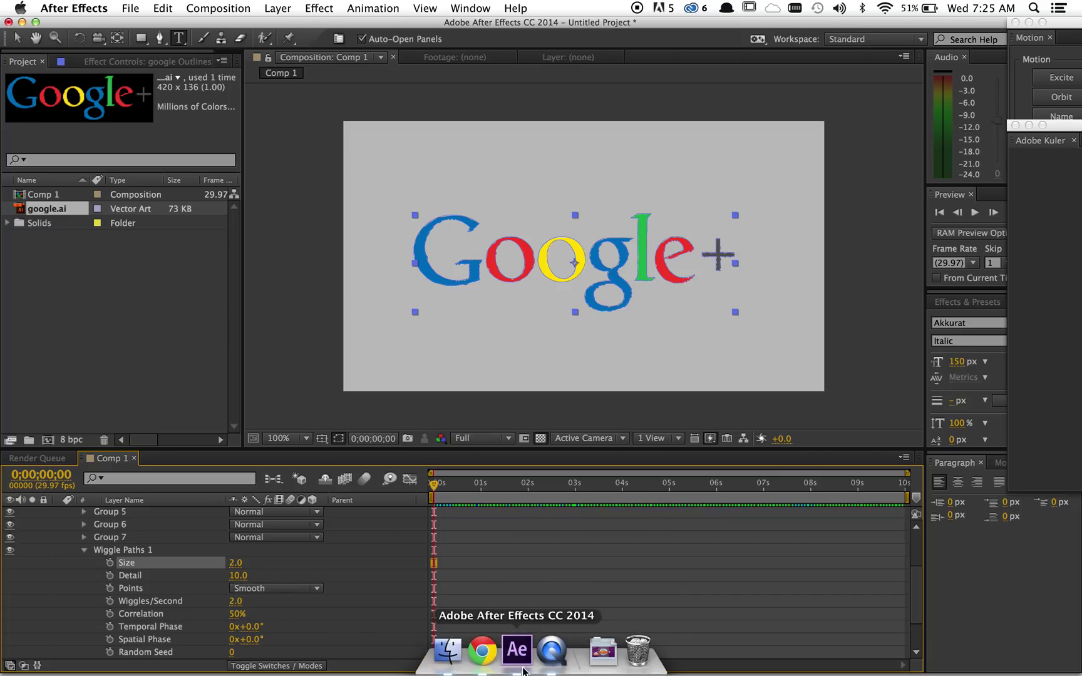
pyautogui.click(552, 654)
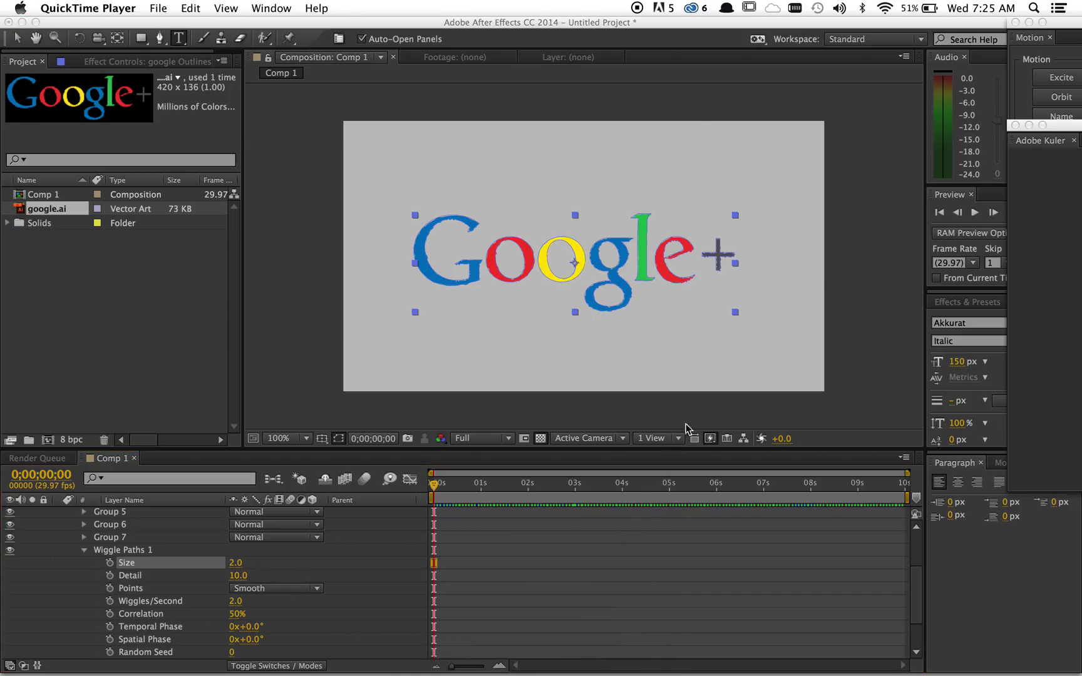